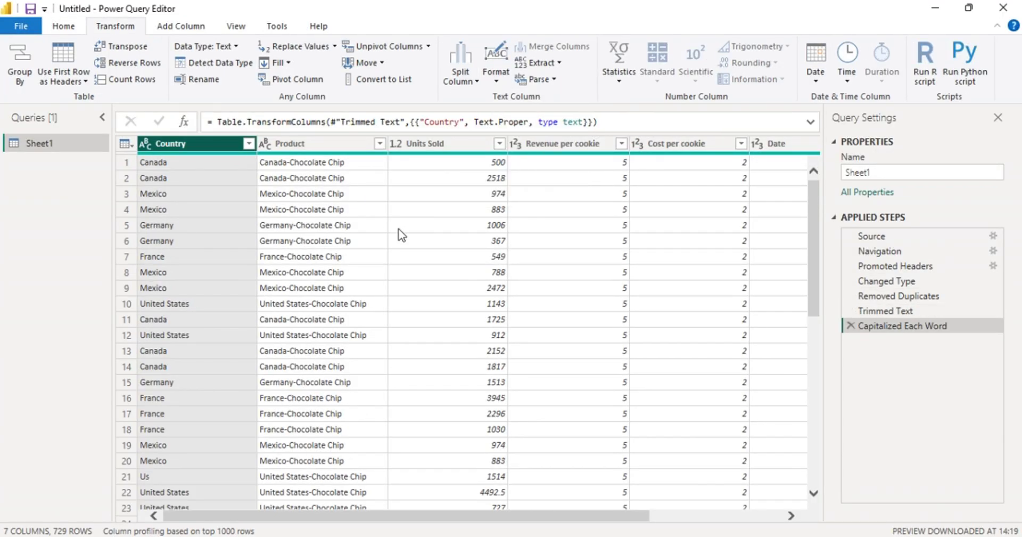
Step: Replace the Country value 'Us' with 'United States'
click(248, 143)
click(169, 442)
click(295, 46)
text(Us)
click(285, 282)
text(United States)
click(666, 350)
click(249, 144)
click(290, 143)
Step: Split the Product column by comma into two columns
click(460, 76)
click(479, 99)
click(404, 163)
click(315, 197)
click(666, 433)
Step: Delete Product.1 and rename Product.2 to 'Product'
click(296, 143)
click(64, 25)
click(473, 59)
click(437, 225)
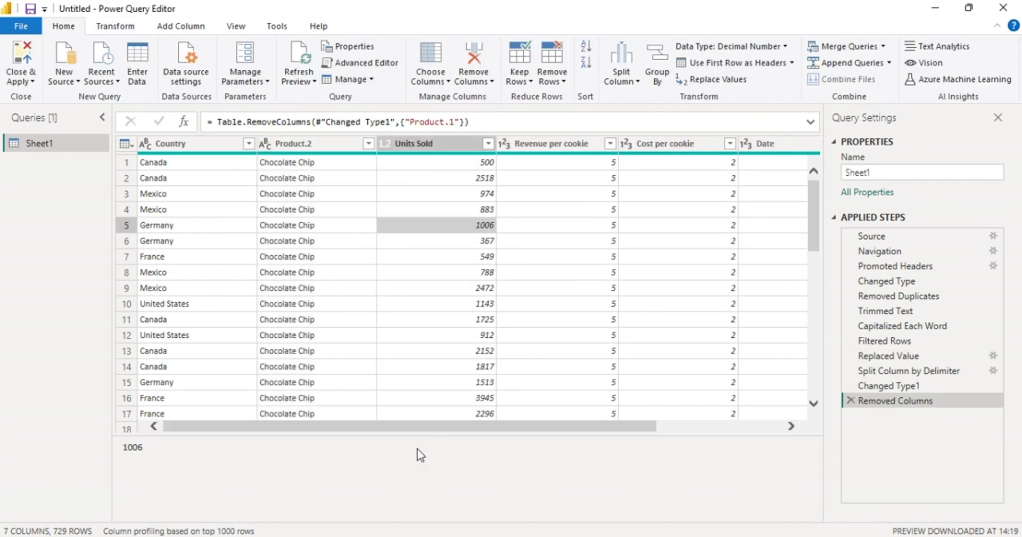
double_click(286, 143)
text(Product)
key(Return)
Step: Make Revenue per cookie and Cost per cookie whole numbers and Date a date type
scroll(258, 193, right, 3)
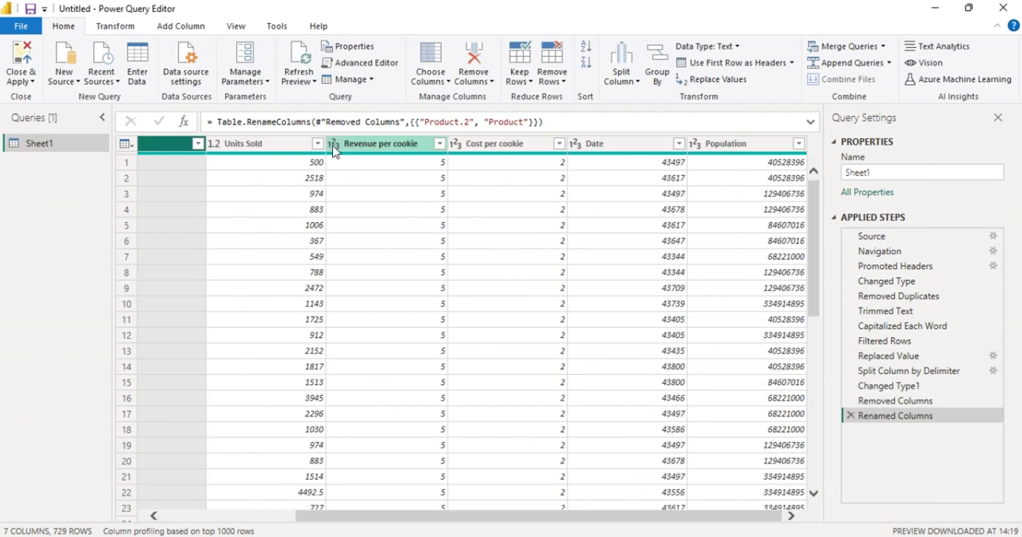
click(334, 143)
click(383, 192)
click(468, 144)
click(511, 192)
click(588, 143)
click(618, 246)
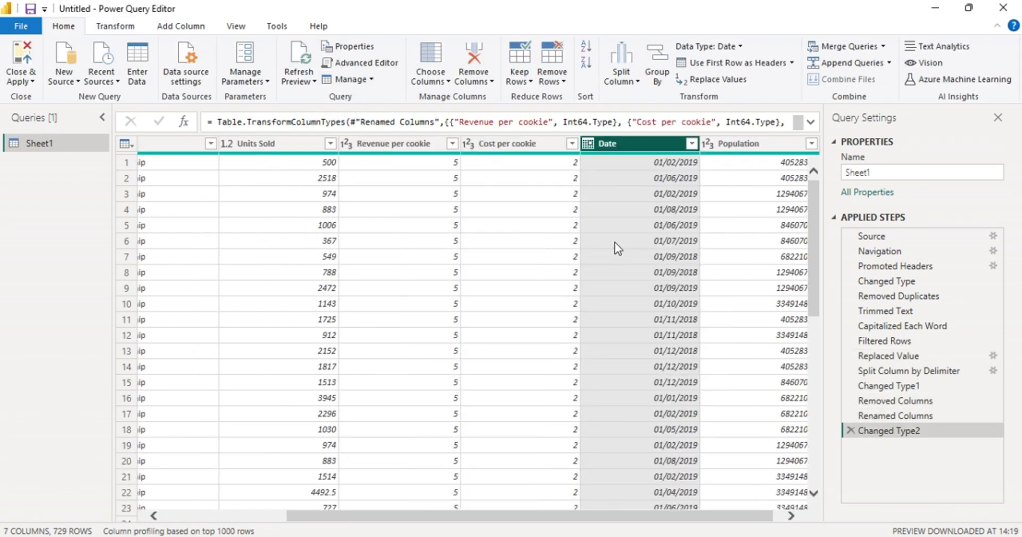
Step: Add a 'Revenue' column multiplying Units Sold by Revenue per cookie, placed beside Cost per cookie
drag(411, 520, 299, 520)
click(479, 144)
ctrl+click(362, 143)
click(181, 25)
click(435, 72)
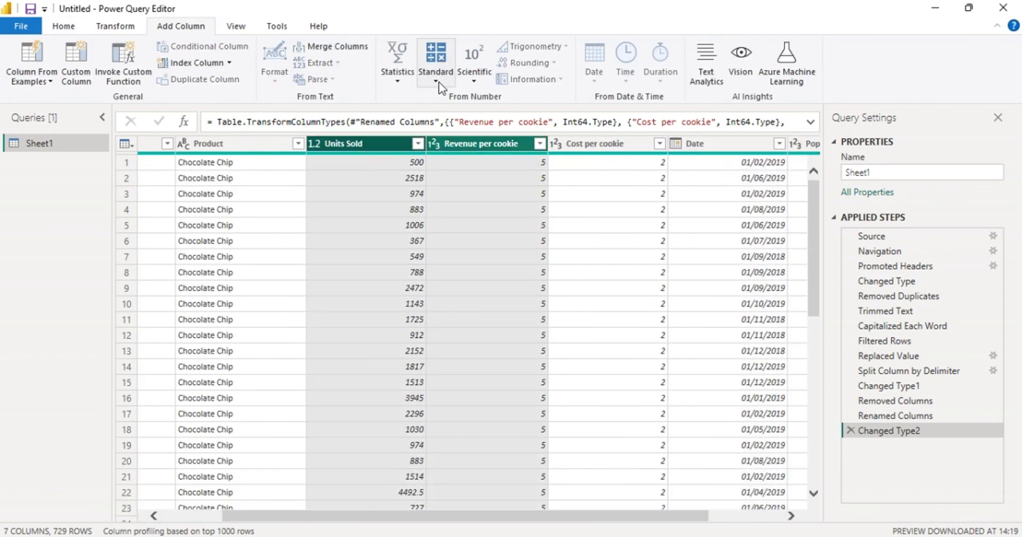
click(458, 113)
double_click(708, 143)
text(Revenue)
key(Return)
drag(713, 143, 447, 143)
Step: Add a 'Cost' column multiplying Units Sold by Cost per cookie, placed beside Revenue
click(382, 146)
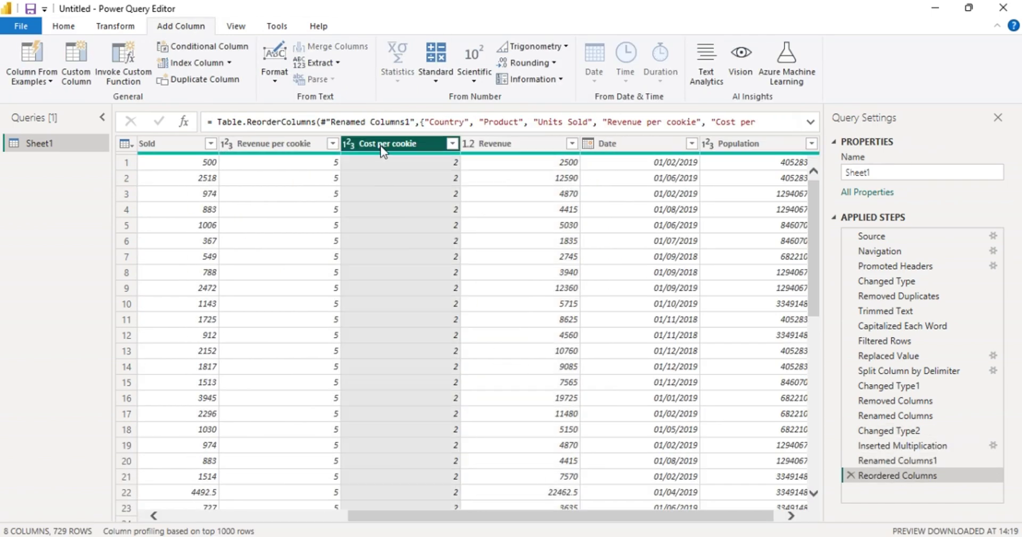
ctrl+click(170, 143)
click(436, 71)
click(458, 114)
double_click(745, 143)
text(Cost)
key(Return)
drag(745, 143, 447, 144)
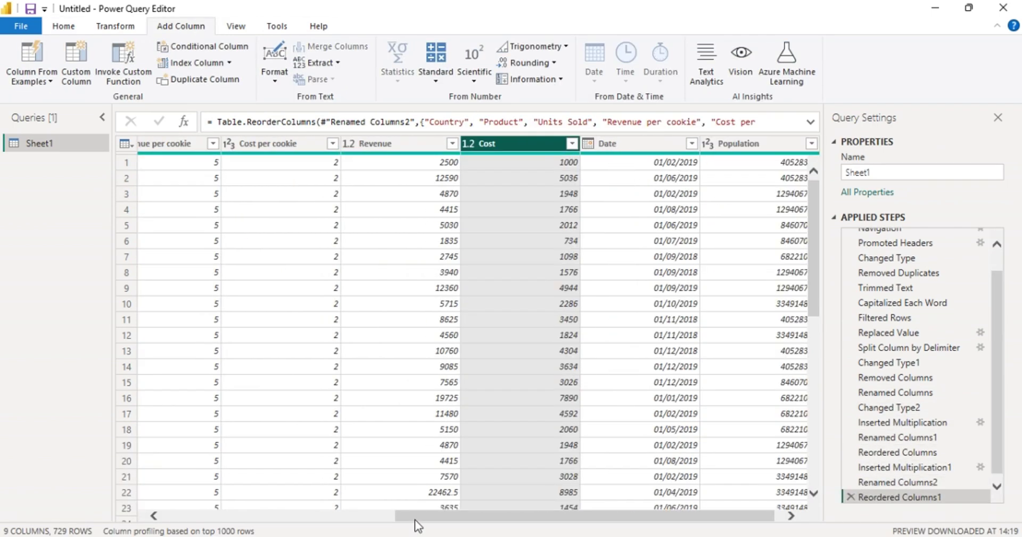
Step: Add a 'Profit' column subtracting Cost from Revenue
click(383, 143)
ctrl+click(505, 143)
click(436, 72)
click(459, 130)
double_click(743, 144)
text(Profit)
key(Return)
Step: Add a Month Name column extracted from Date, placed beside Date
click(601, 144)
click(594, 59)
mouse_move(612, 164)
click(755, 231)
drag(730, 143, 585, 143)
click(488, 147)
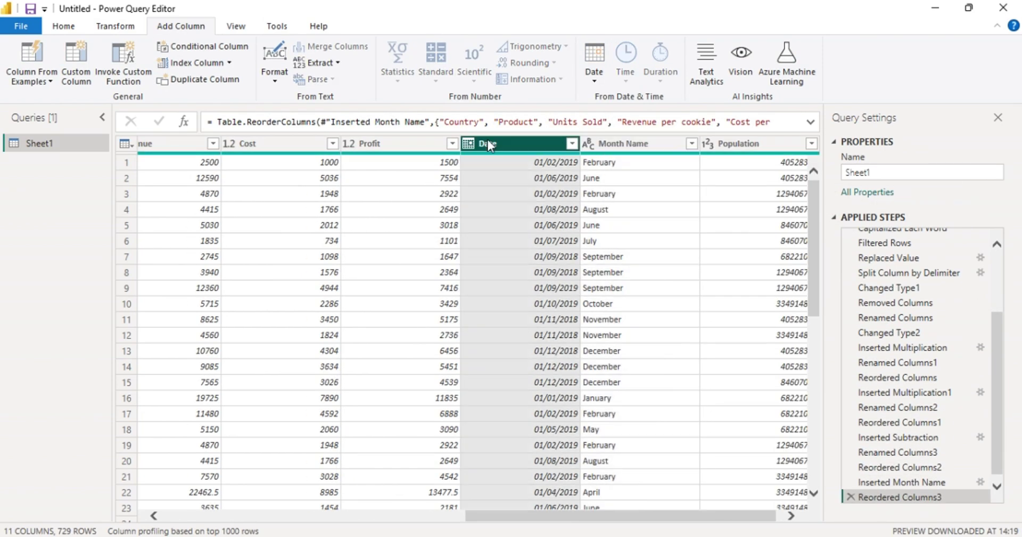
Step: Add a Year column extracted from Date, placed beside Month Name
click(594, 58)
click(756, 148)
drag(744, 143, 586, 143)
scroll(373, 319, left, 5)
click(463, 143)
Step: Add a Percent Of column giving Profit as a percentage of Revenue
ctrl+click(210, 145)
click(436, 72)
click(458, 209)
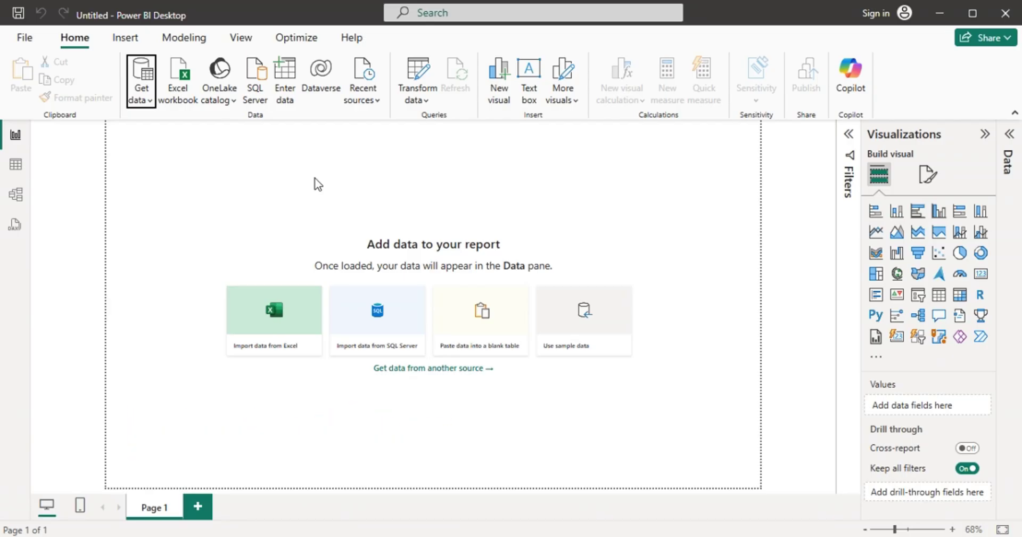
Step: Import the Sales Data Excel workbook from the Documents folder via Get data
click(150, 99)
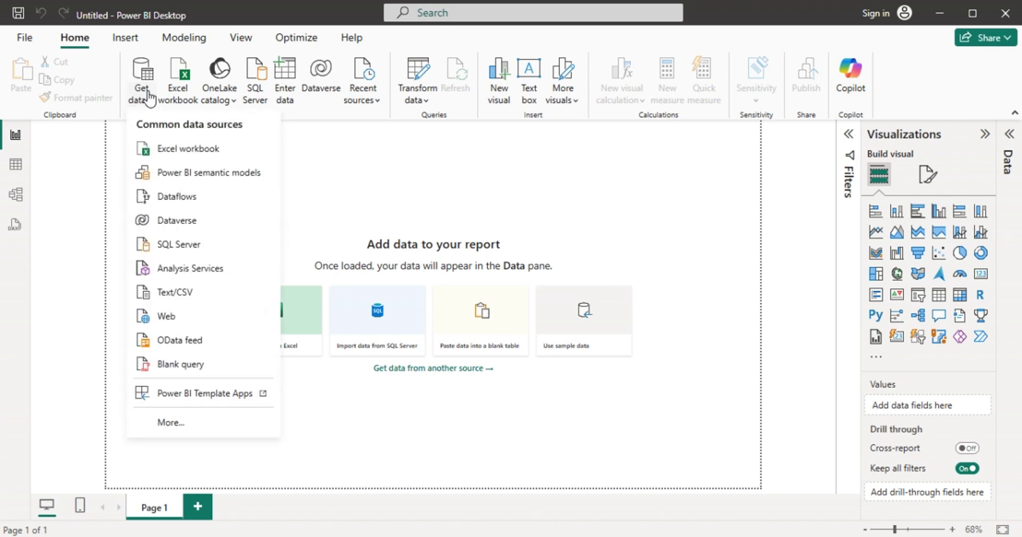
click(178, 155)
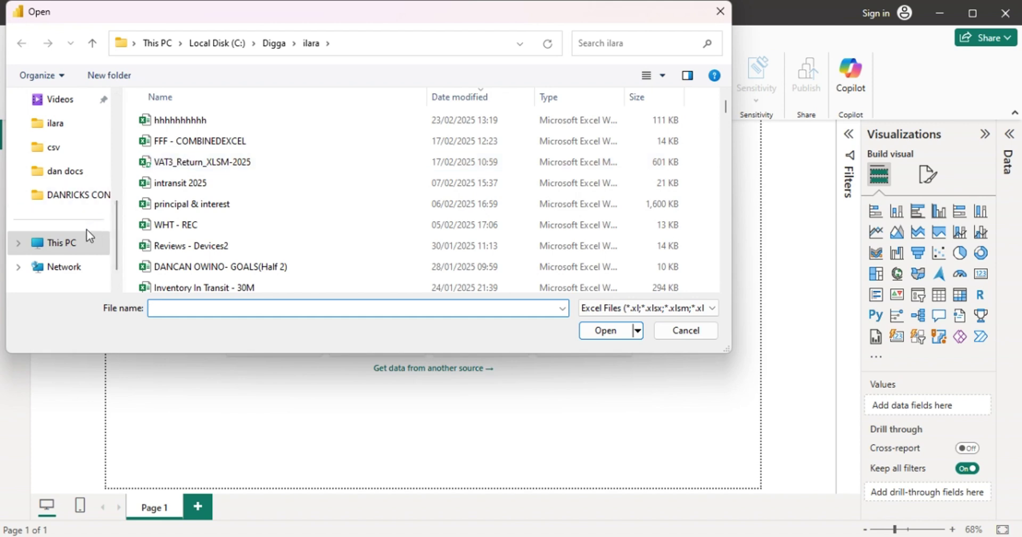
scroll(87, 229, down, 1)
scroll(86, 229, up, 4)
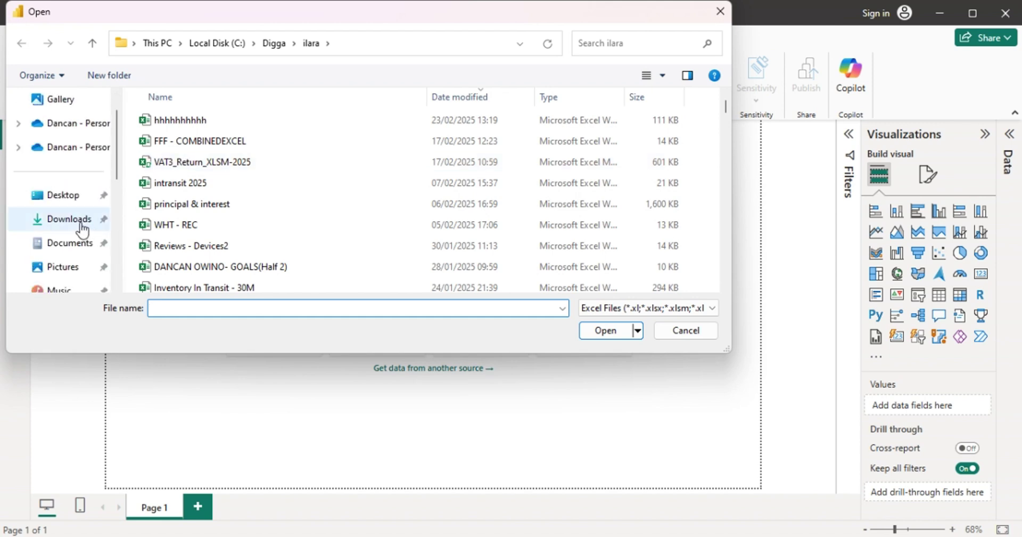
click(84, 243)
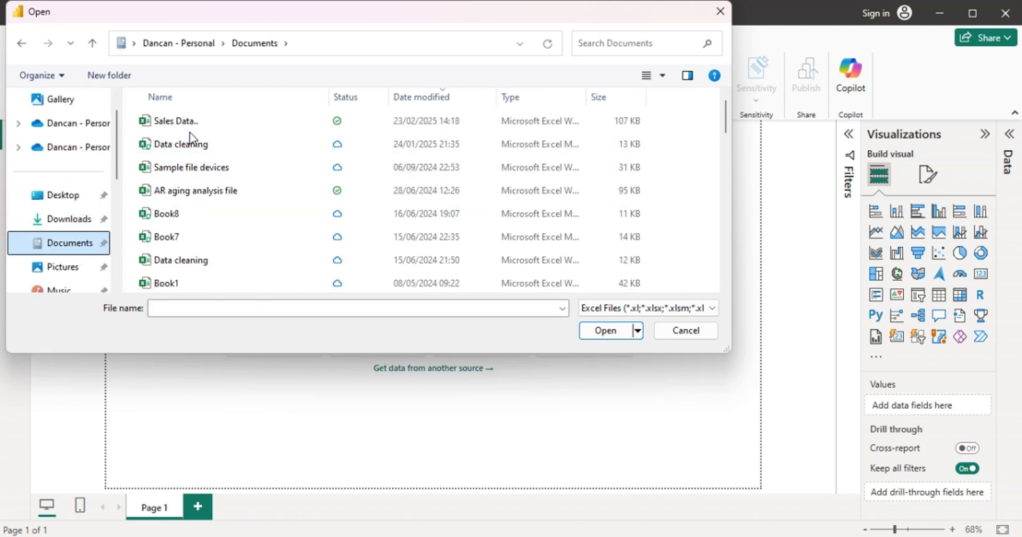
click(183, 122)
click(603, 327)
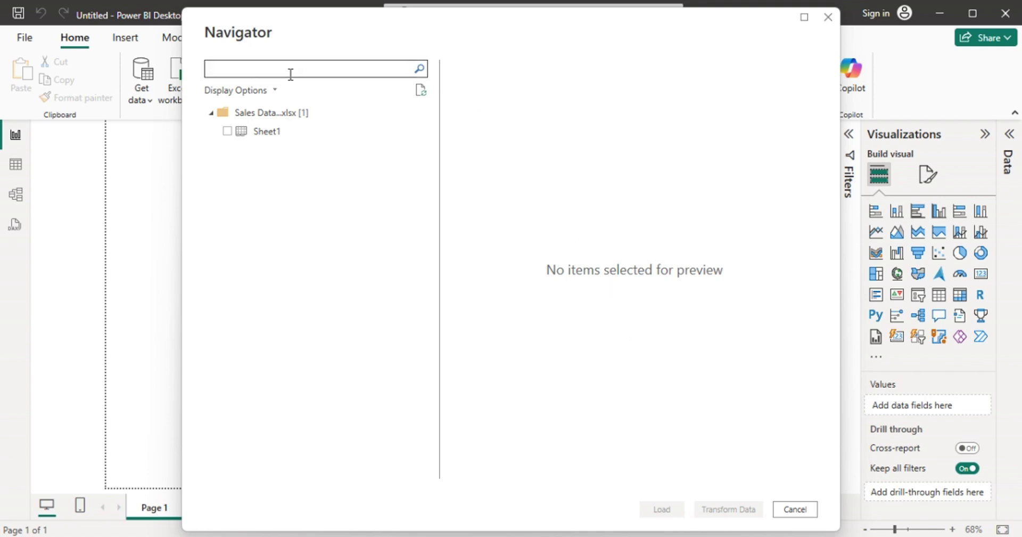
Step: Tick Sheet1 in the Navigator and scroll through its data preview
click(228, 131)
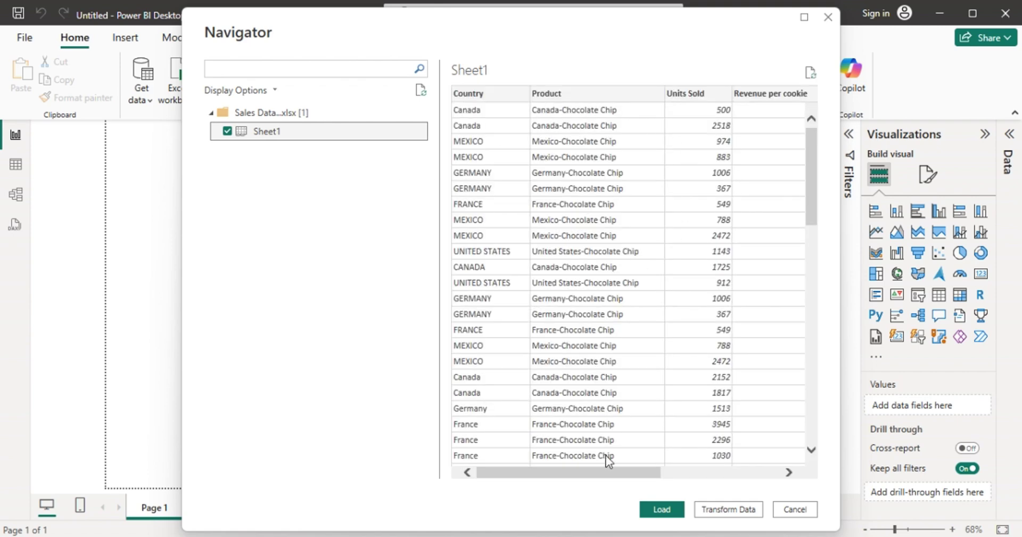
drag(587, 476, 485, 495)
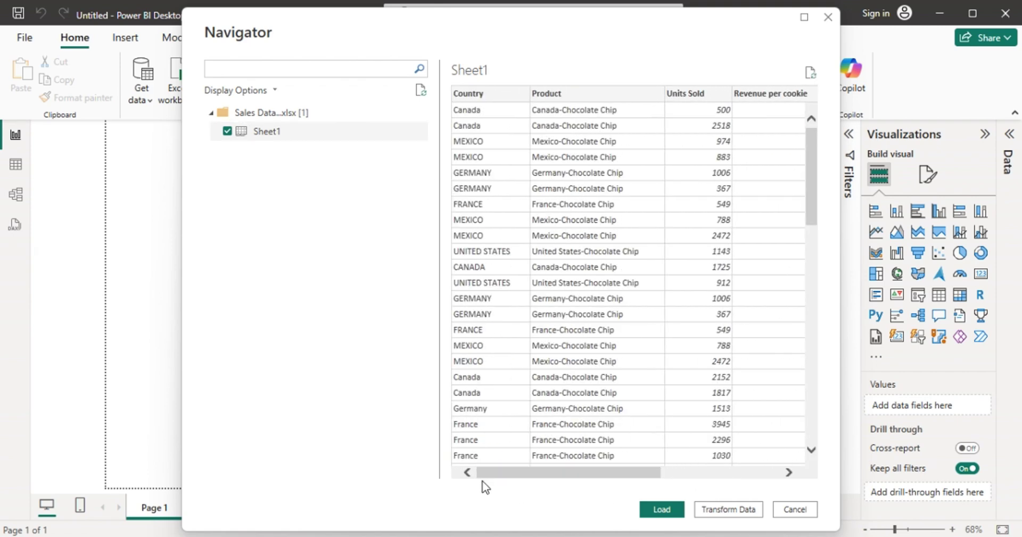
scroll(471, 367, down, 5)
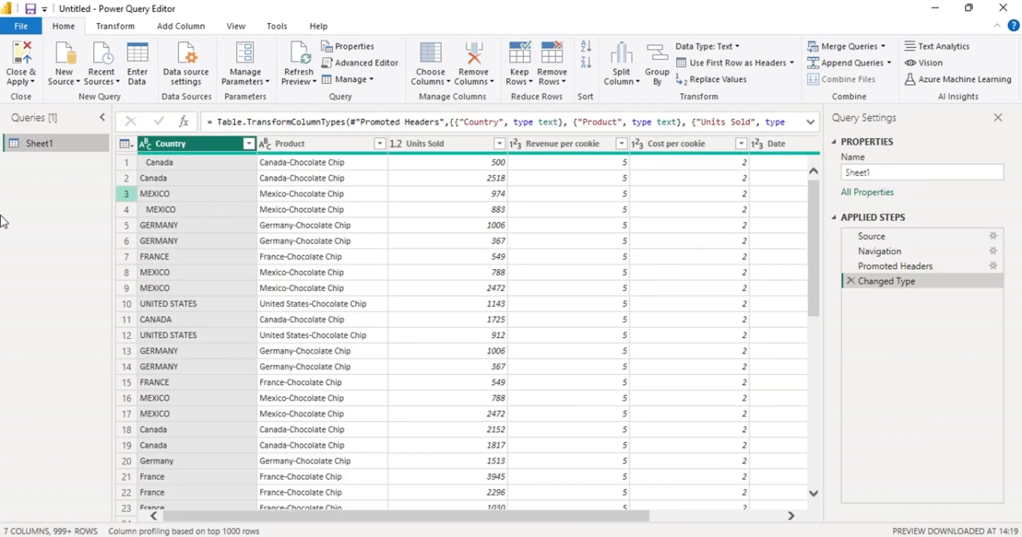
Step: Remove duplicate rows from the whole table, leaving 729 rows
click(124, 142)
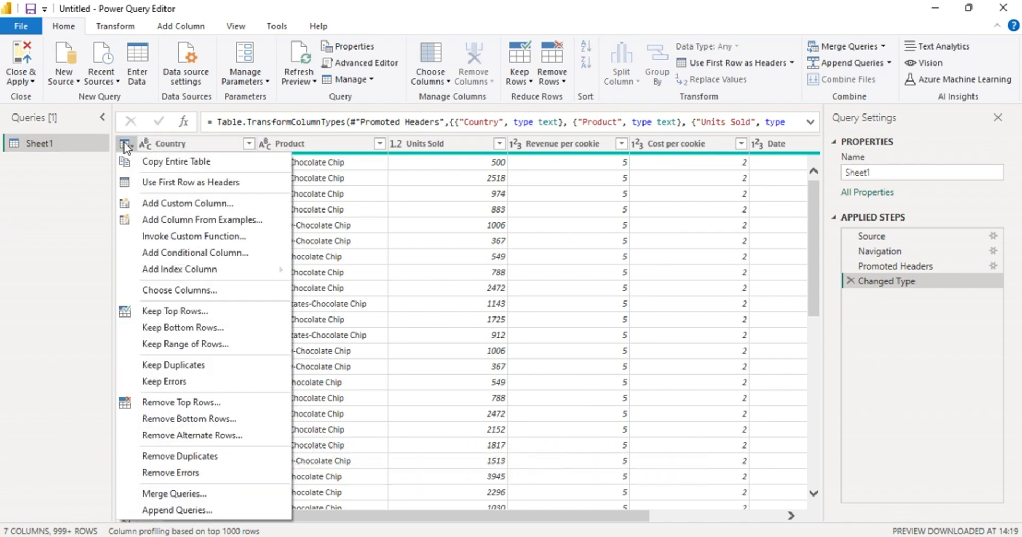
click(163, 456)
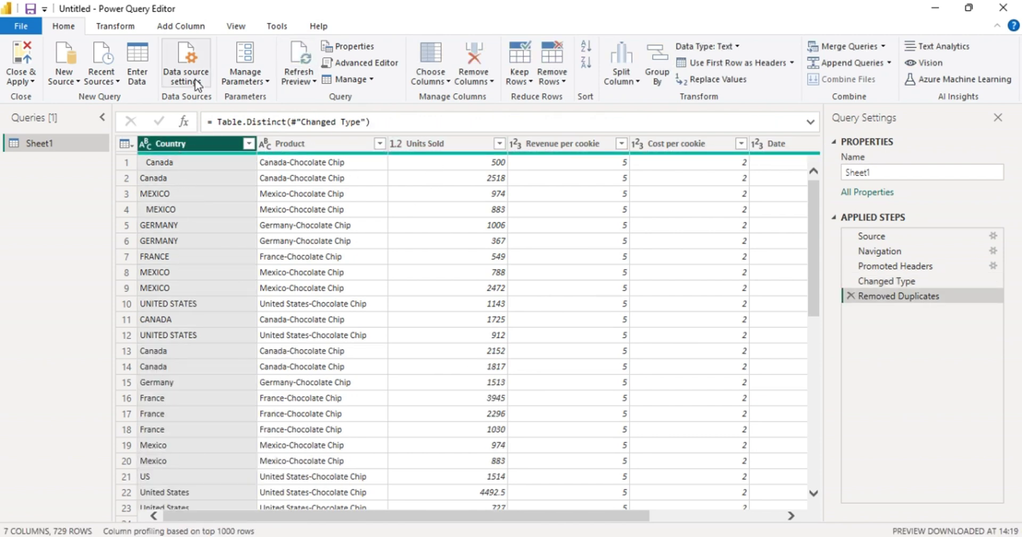
Step: Apply Trim and then Capitalize Each Word to the Country column
click(115, 26)
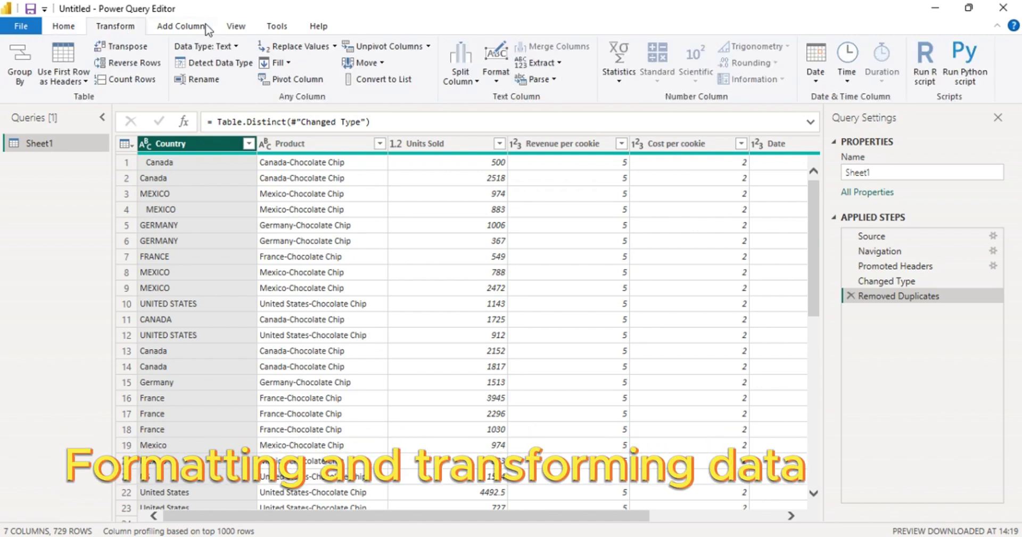
click(498, 83)
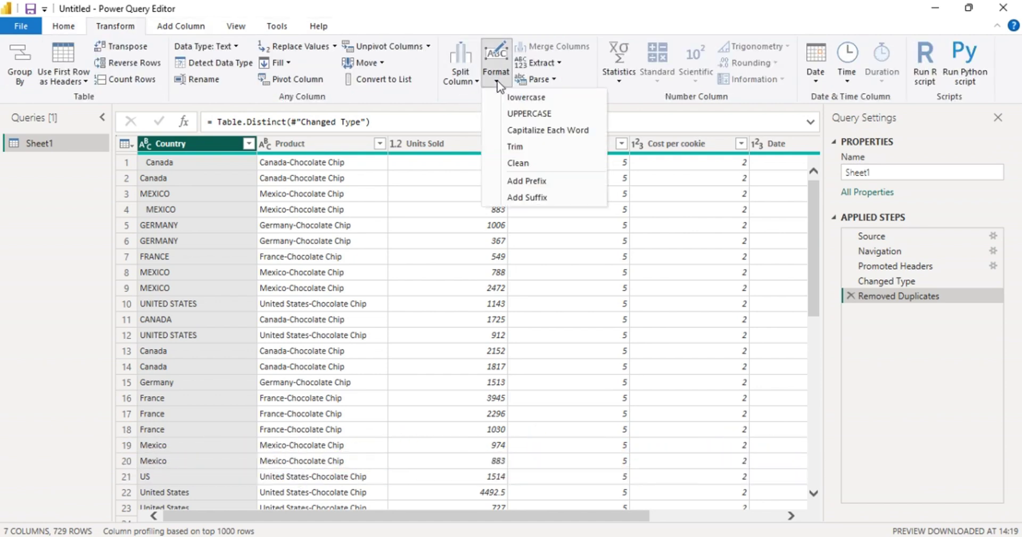
click(514, 146)
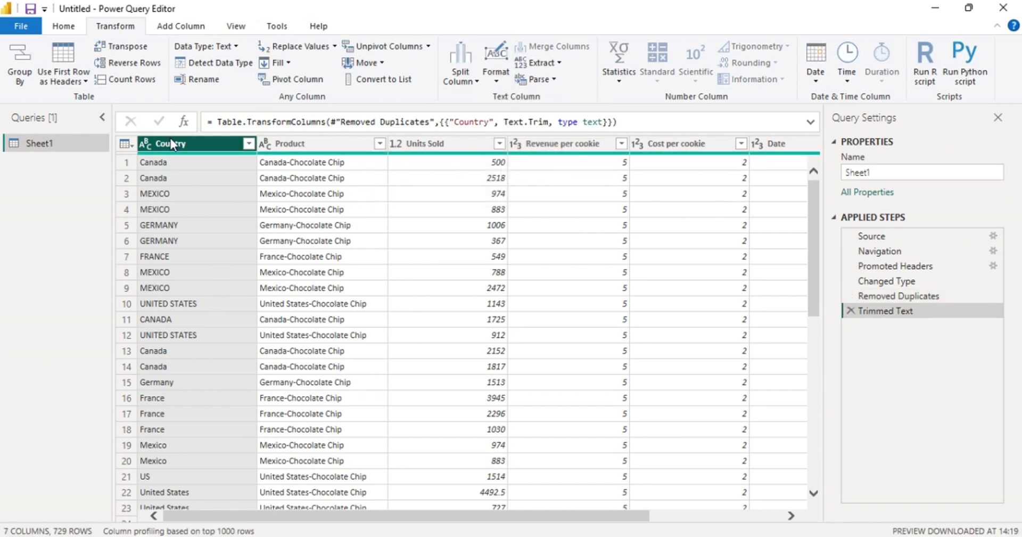
click(498, 80)
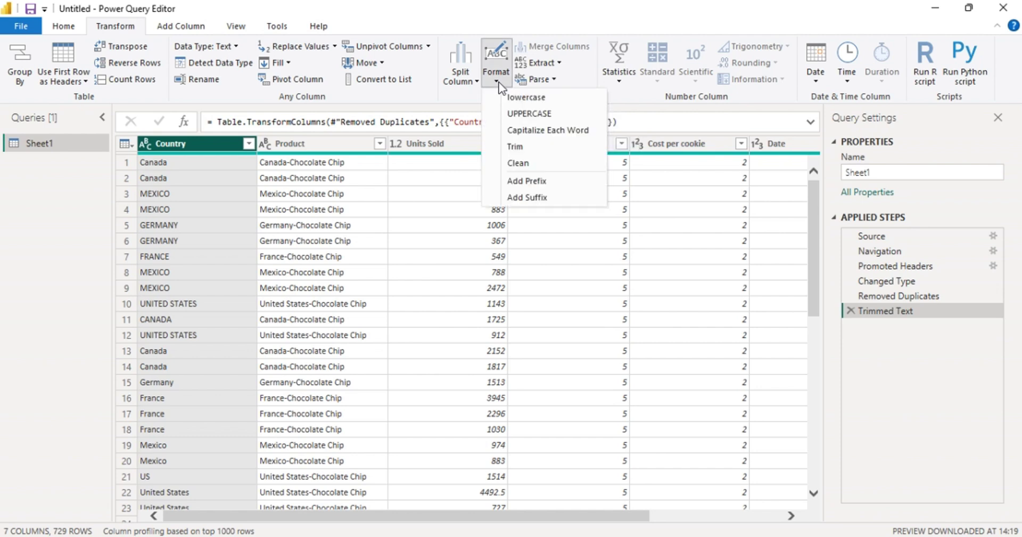
click(532, 128)
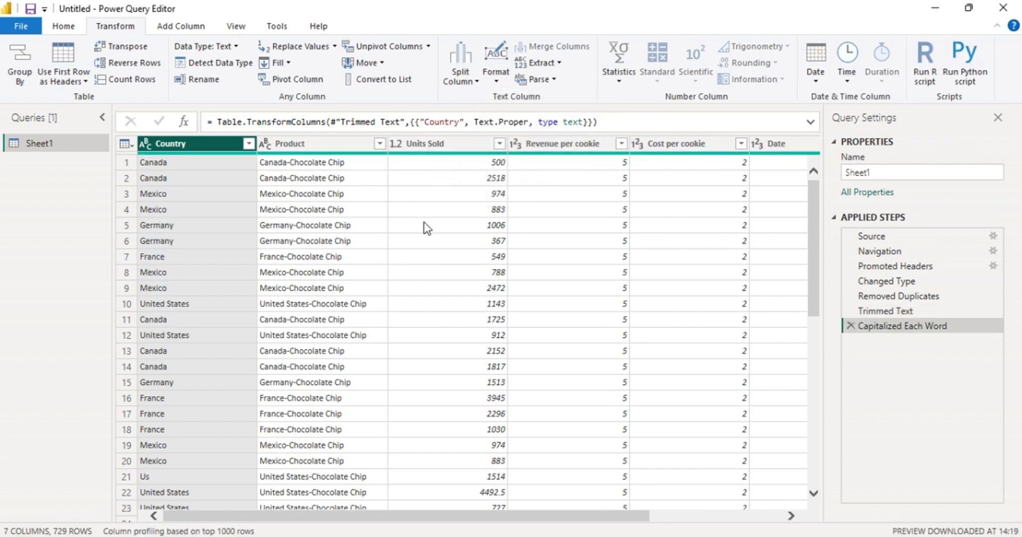
Step: Replace the Country value 'Us' with 'United States'
click(248, 144)
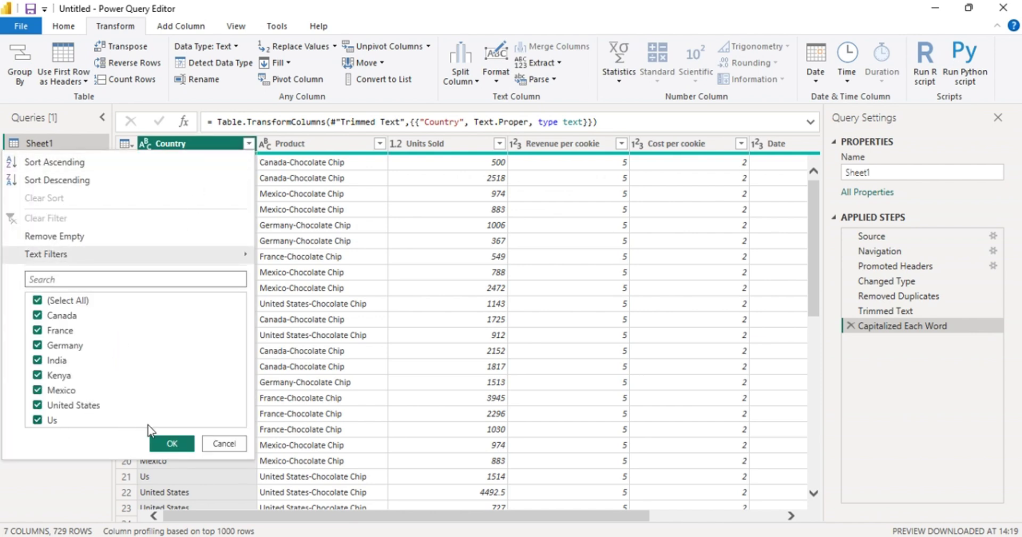
click(172, 444)
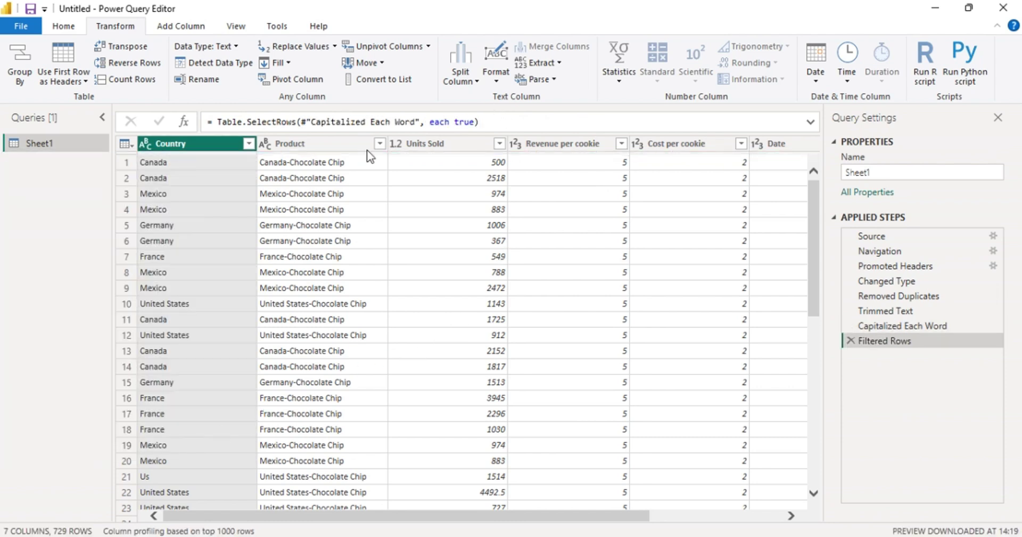
click(308, 51)
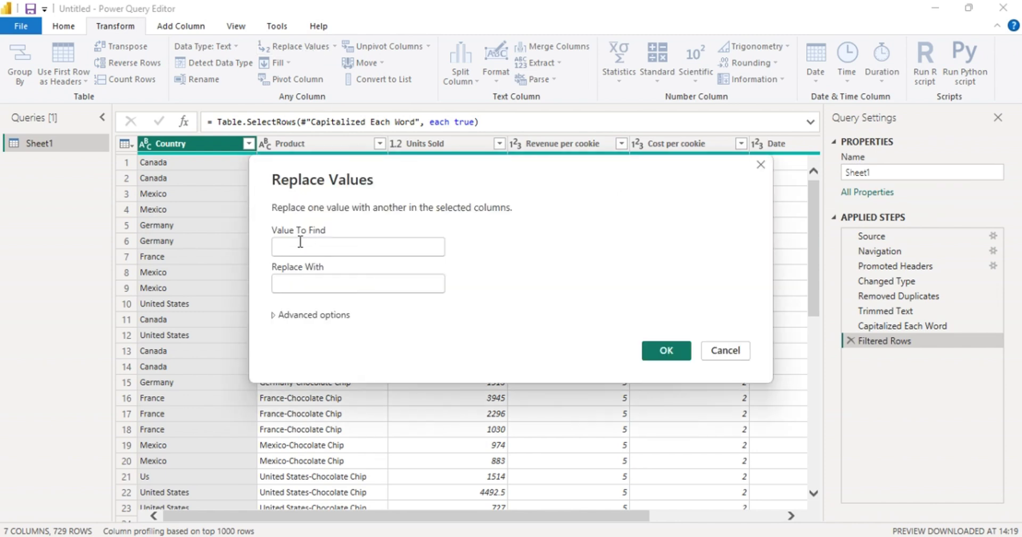
text(Us)
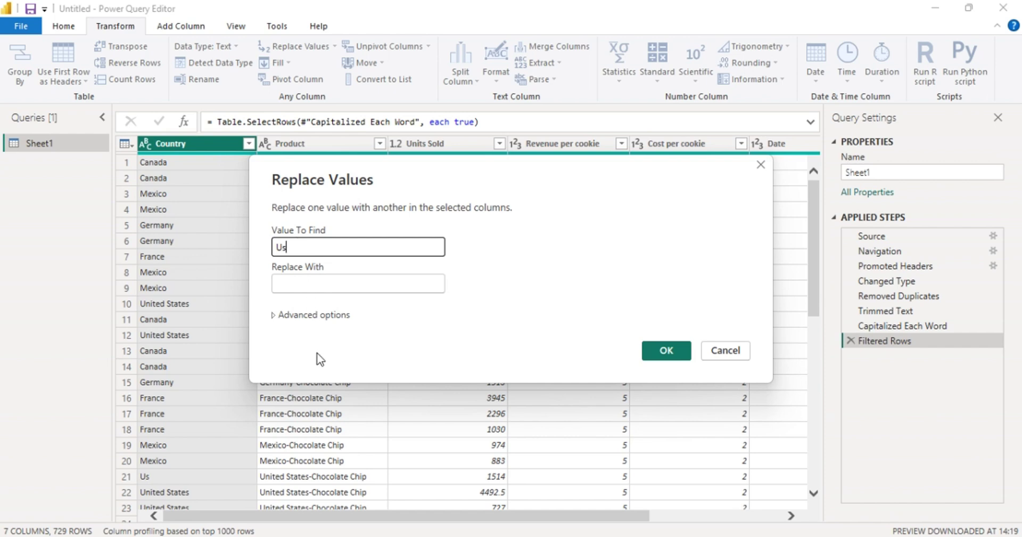
click(286, 282)
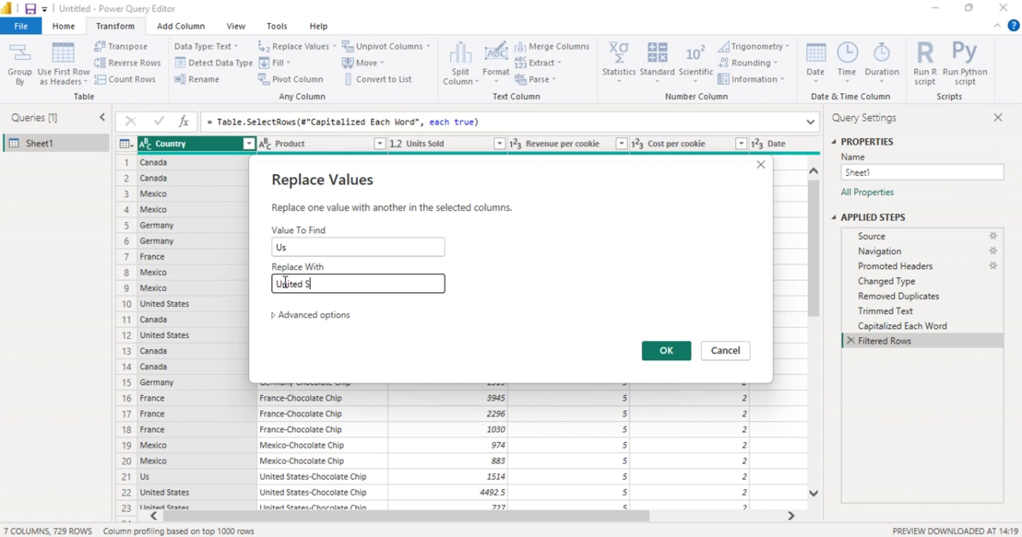
text(United States)
click(669, 352)
Step: Check the Country filter list to confirm the distinct country values after replacement
scroll(295, 298, down, 5)
scroll(296, 298, up, 5)
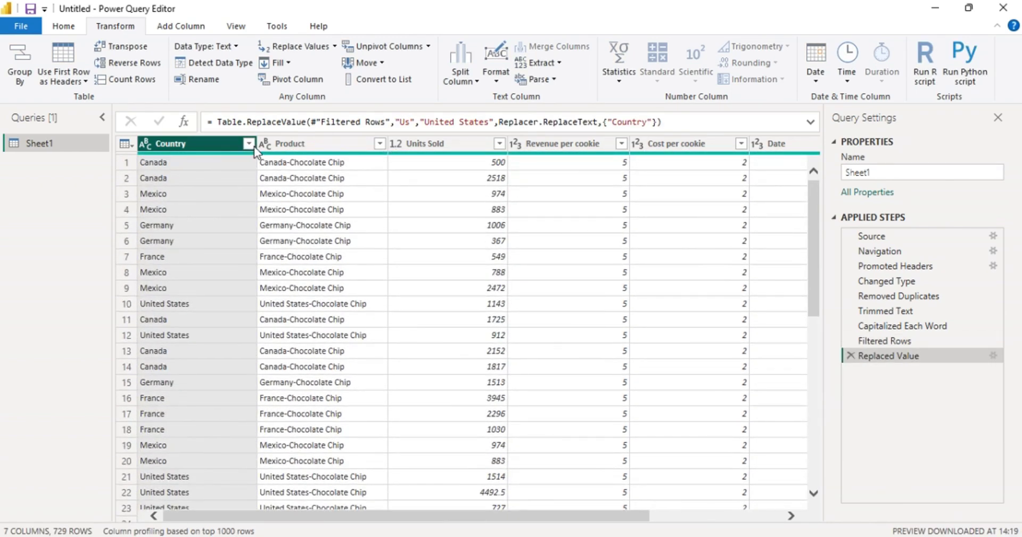
click(249, 143)
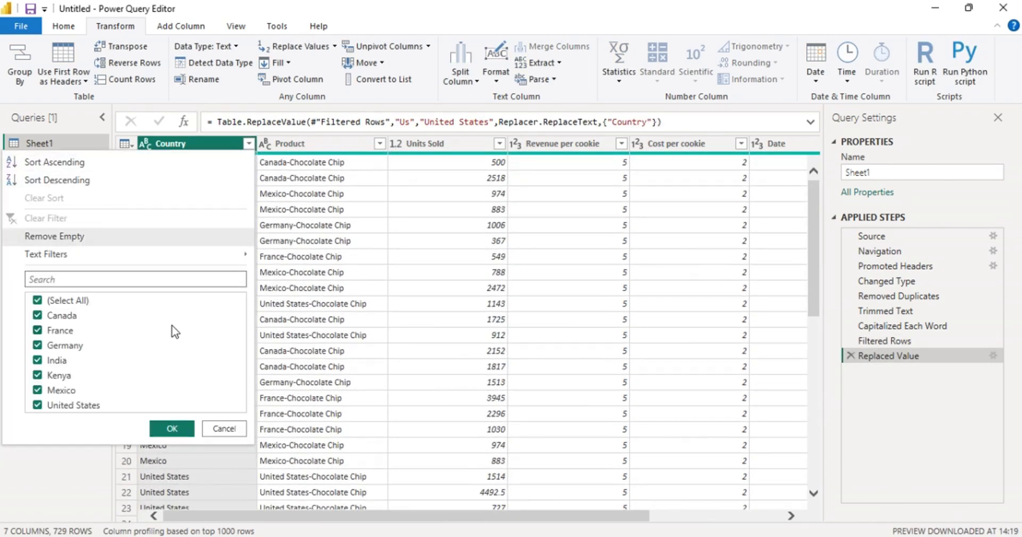
click(325, 257)
click(446, 199)
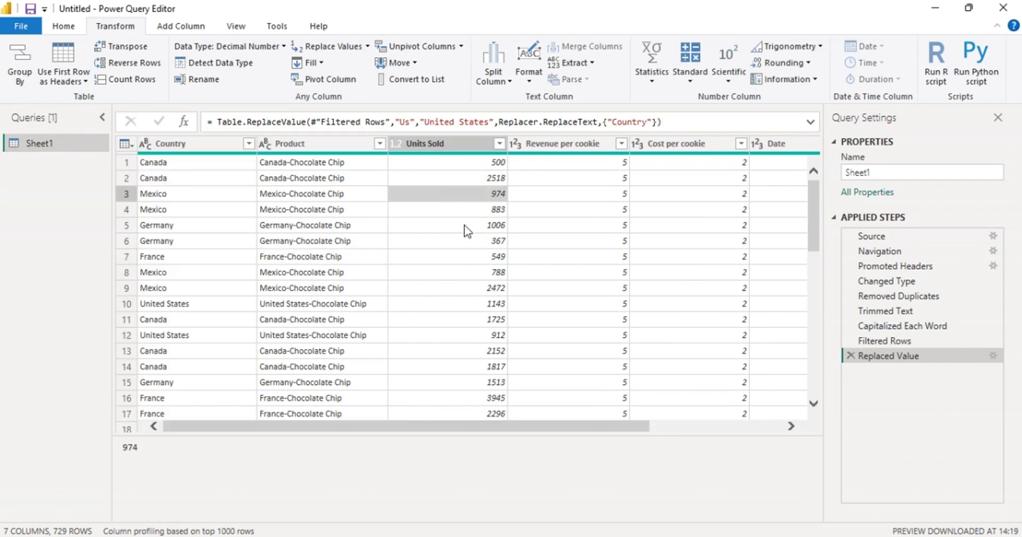
click(287, 144)
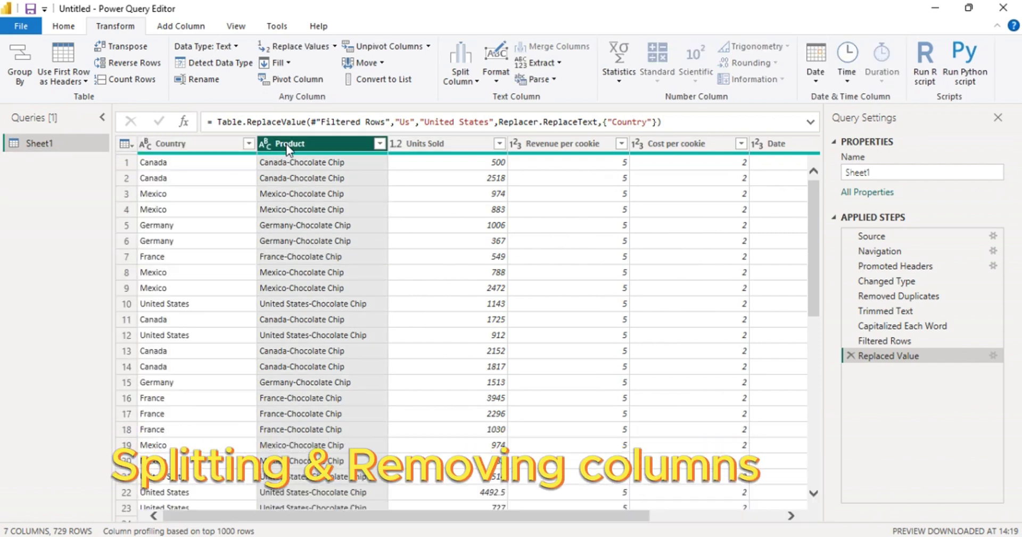
Step: Split Product by the custom hyphen delimiter at each occurrence into Product.1 and Product.2
click(459, 80)
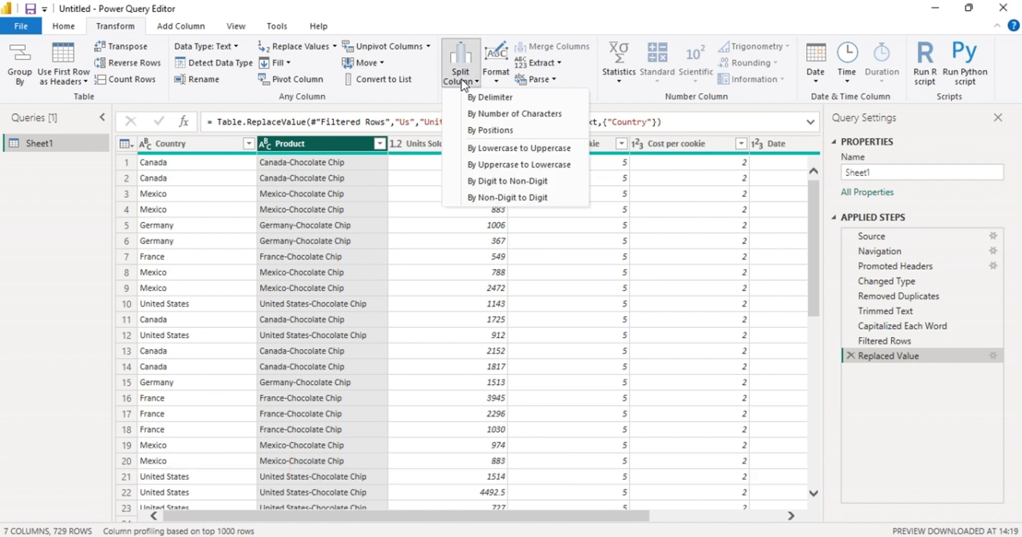
click(491, 97)
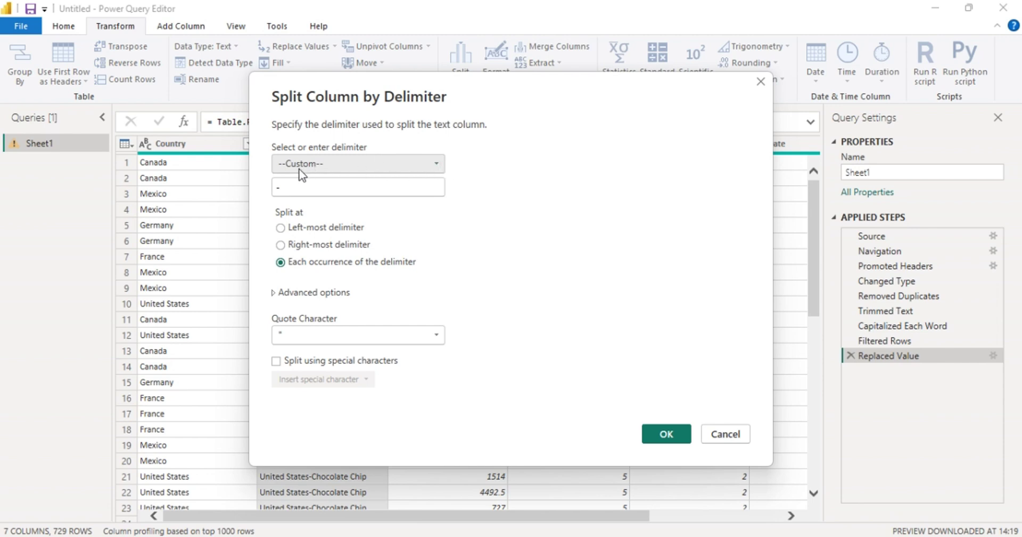
click(437, 167)
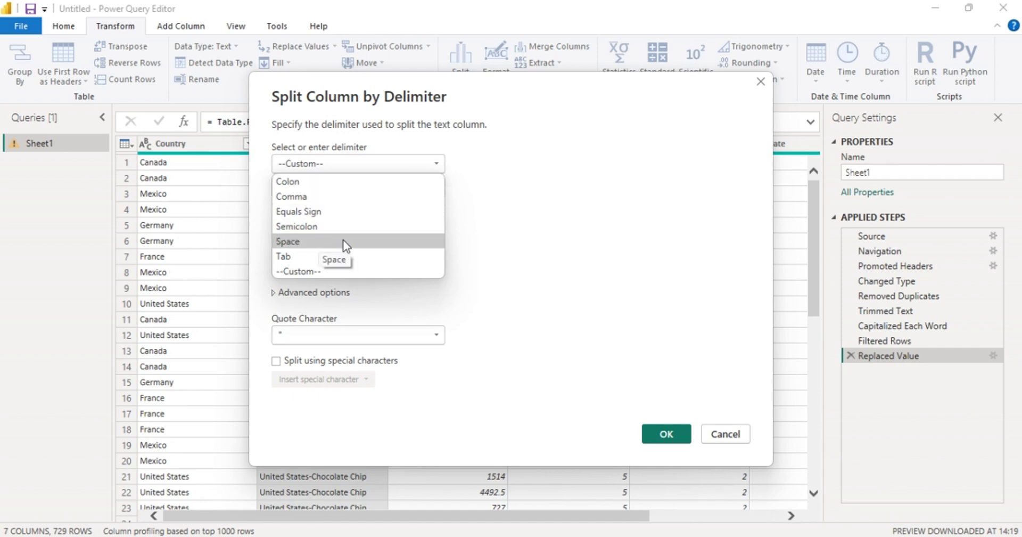
click(315, 270)
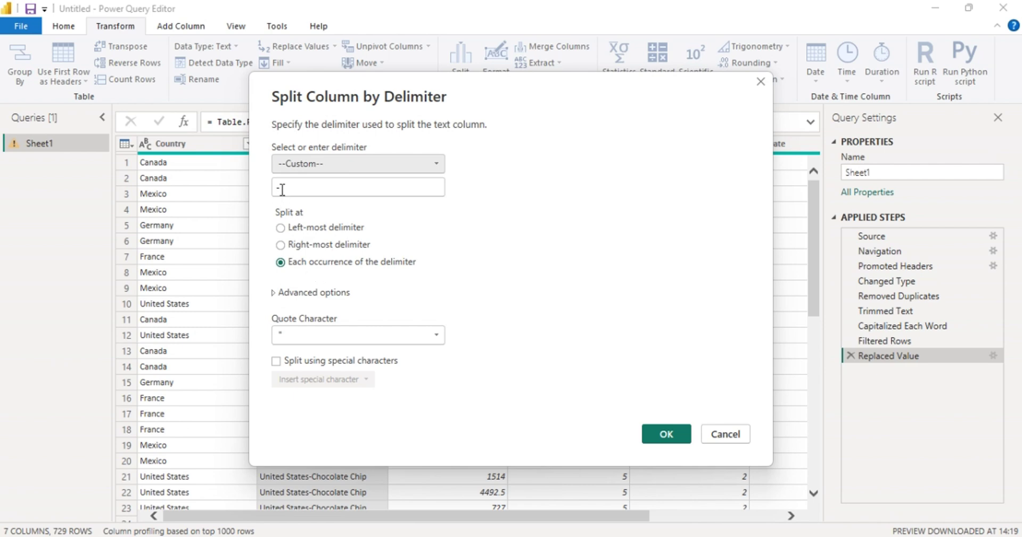
click(660, 437)
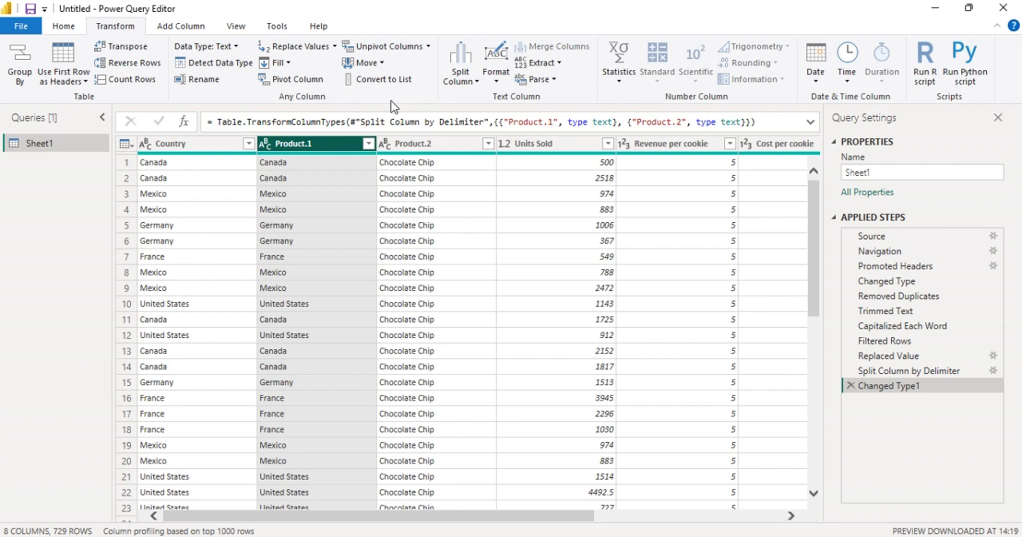
Step: Remove the Product.1 column
click(69, 26)
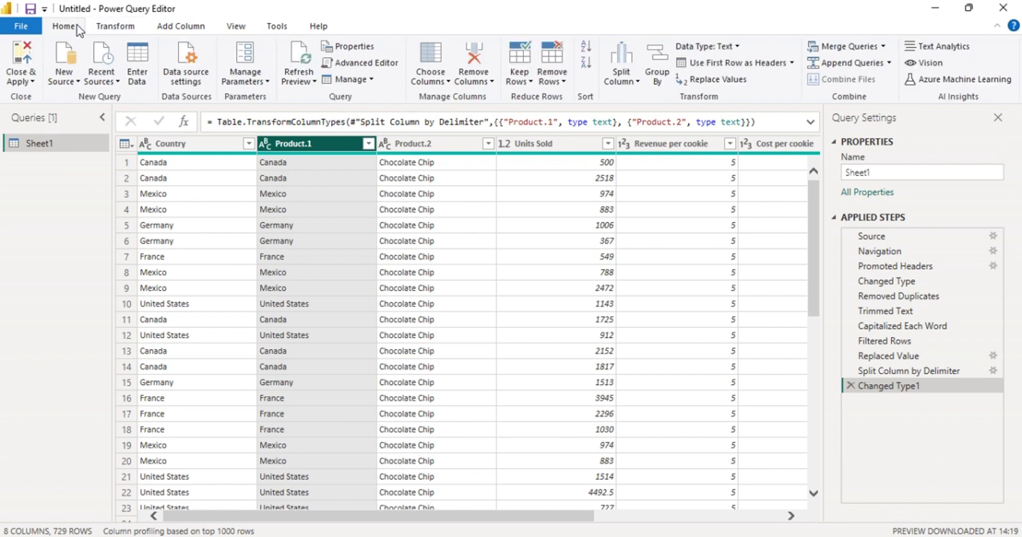
click(474, 54)
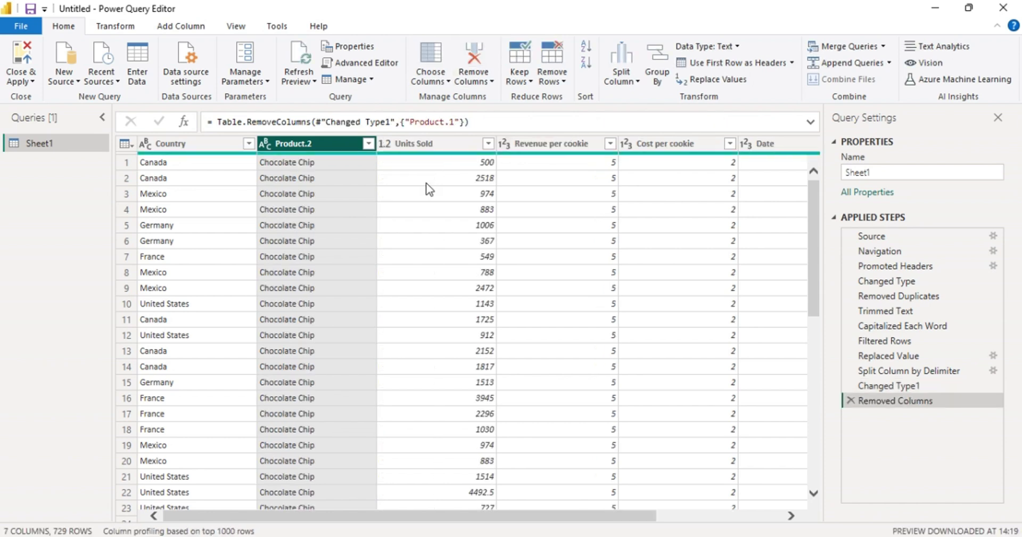
click(456, 226)
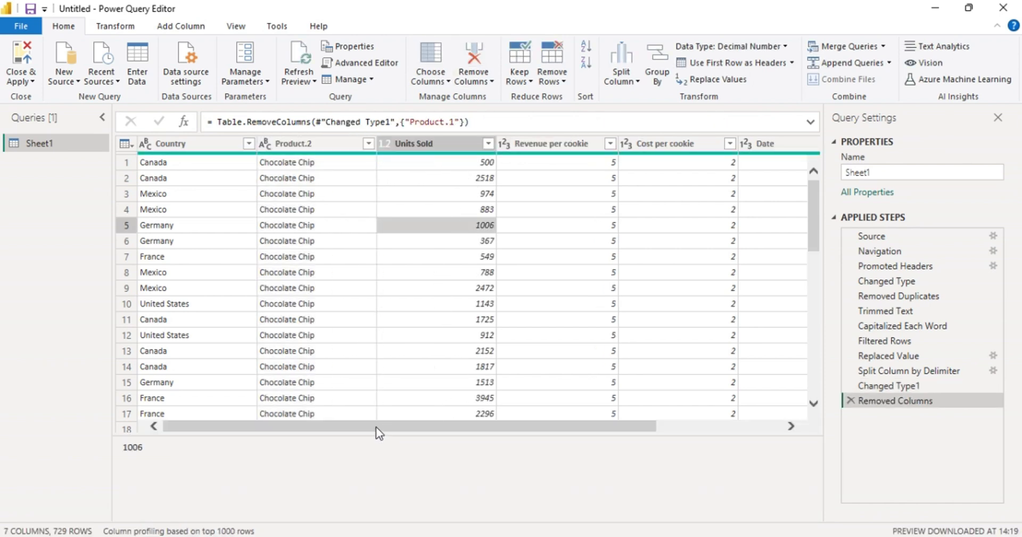
mouse_move(375, 426)
mouse_down()
mouse_move(439, 426)
mouse_move(386, 421)
mouse_up()
Step: Rename the Product.2 column to 'Product'
double_click(289, 148)
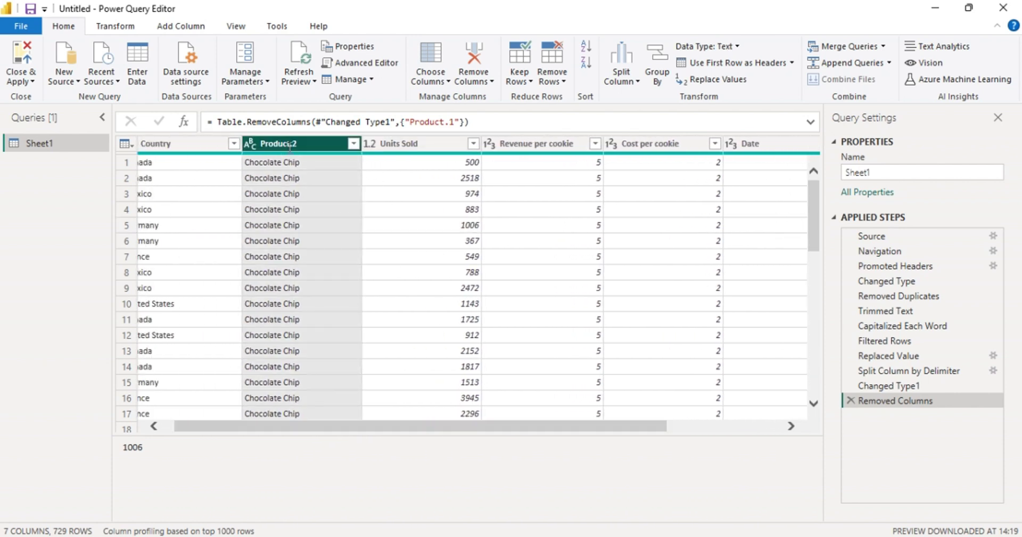
click(302, 146)
drag(297, 145, 259, 145)
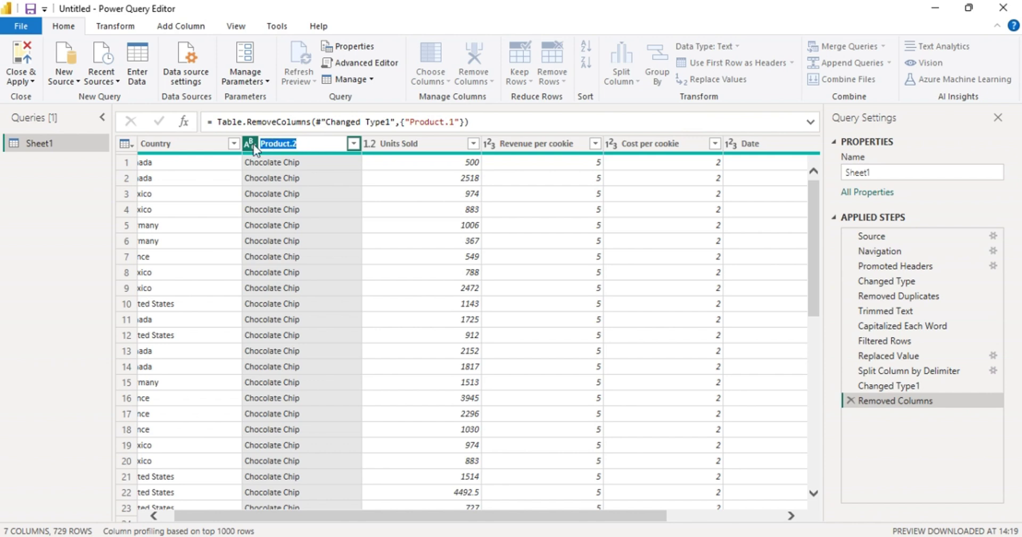
click(316, 143)
key(BackSpace)
key(Return)
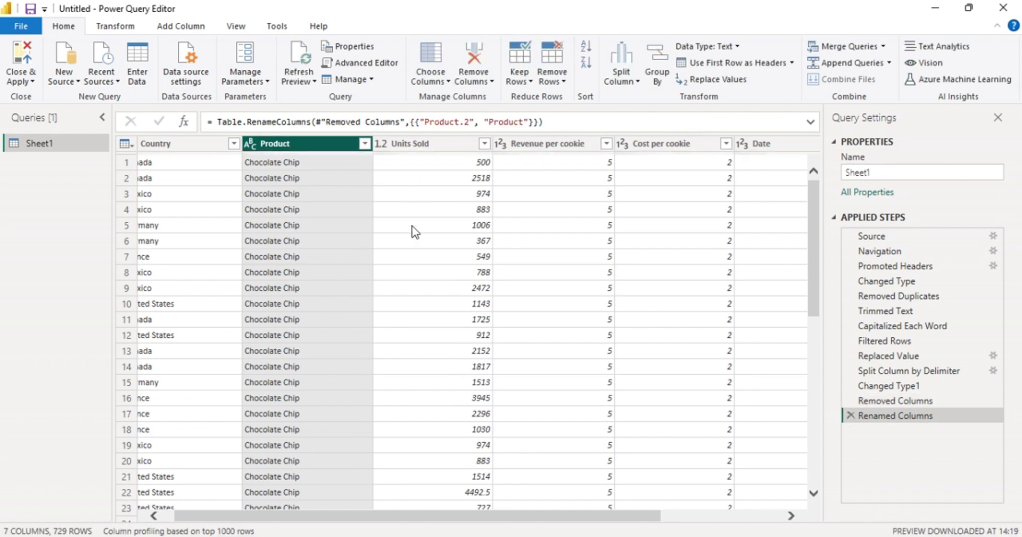
drag(392, 515, 763, 519)
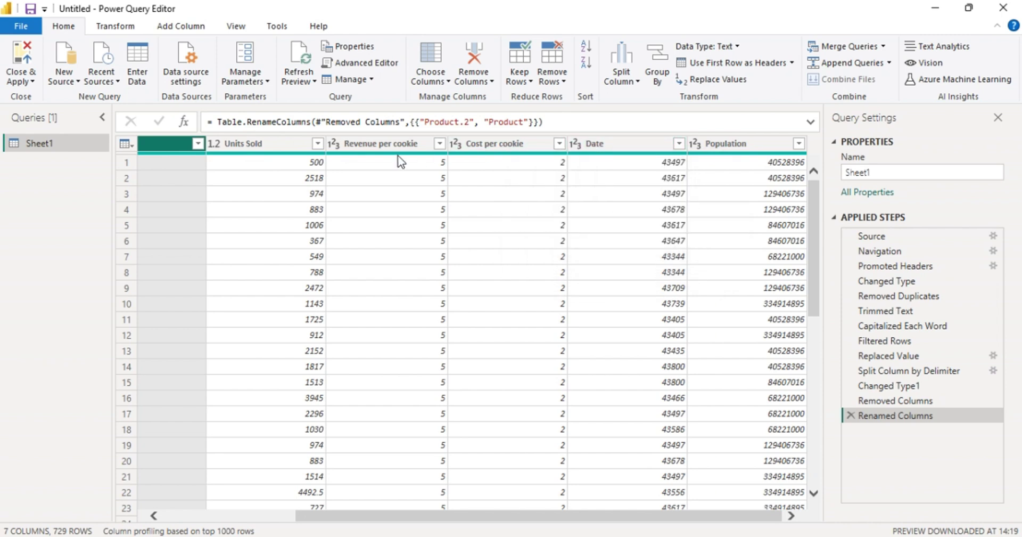
Step: Change Revenue per cookie and Cost per cookie to the Whole Number type
click(333, 145)
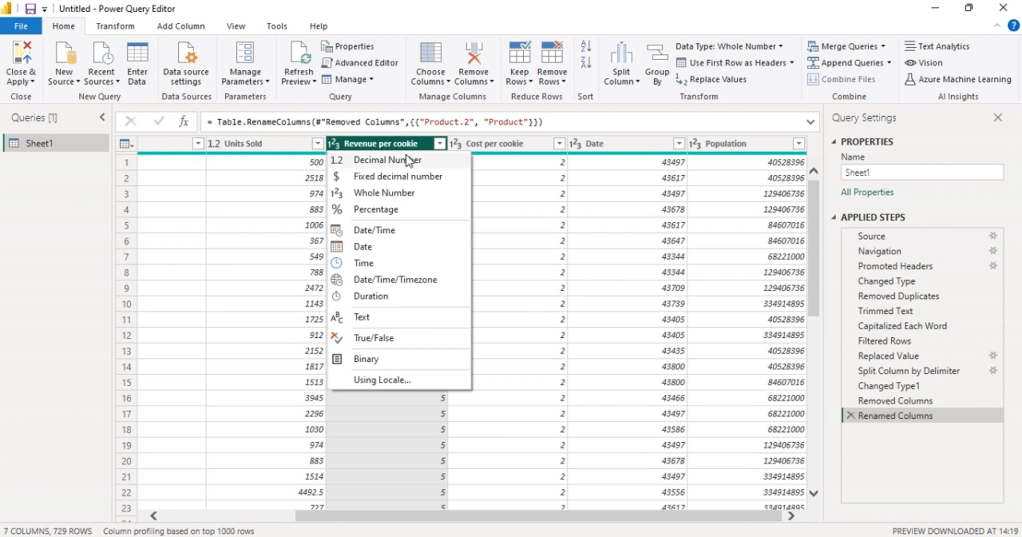
click(410, 193)
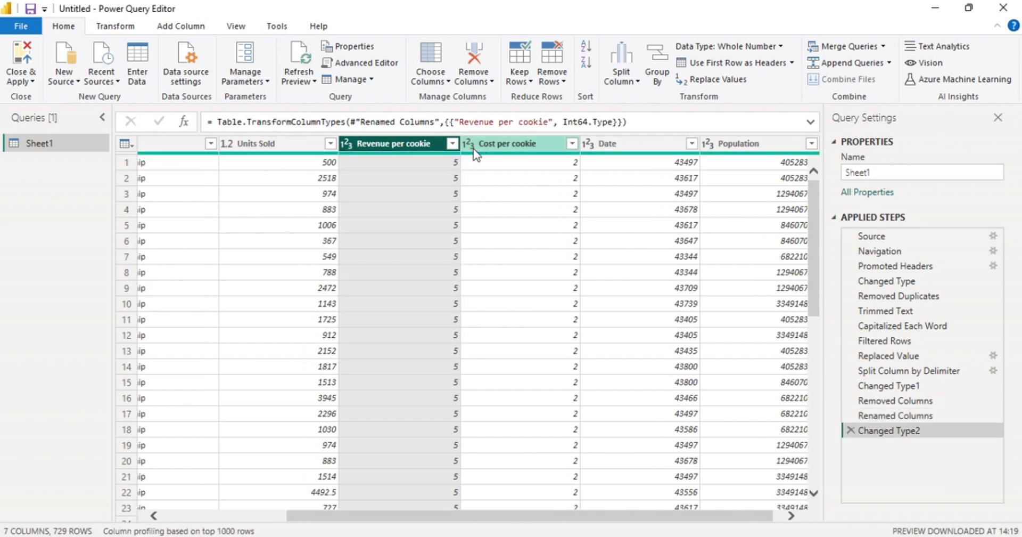
click(470, 147)
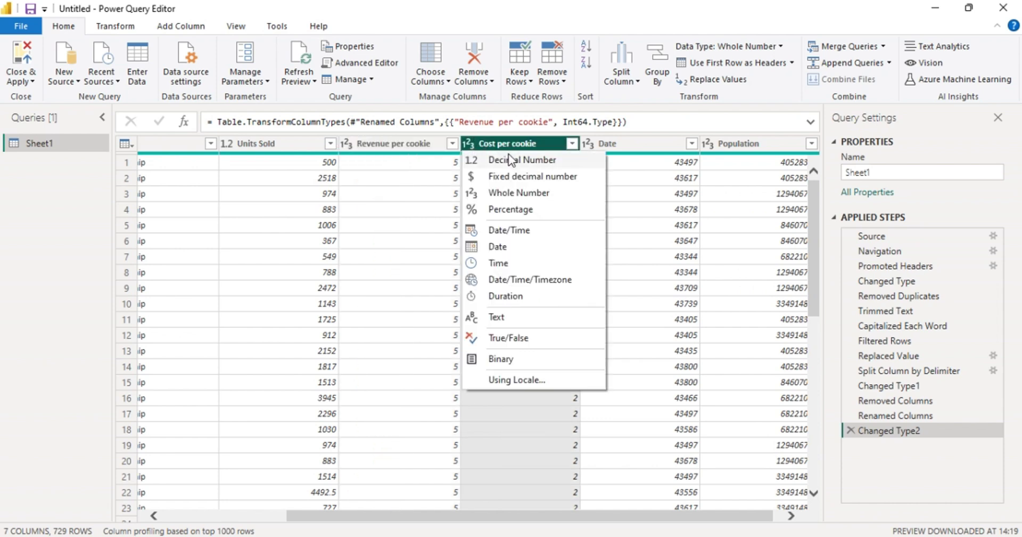
click(524, 194)
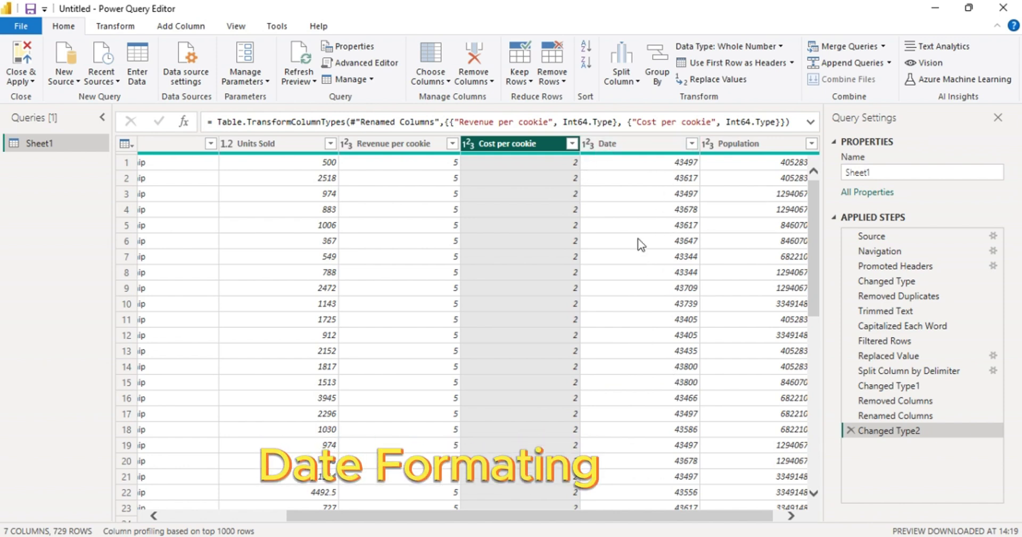
Step: Set the Date column to the Date type and verify the Cost per cookie and Date types
click(588, 143)
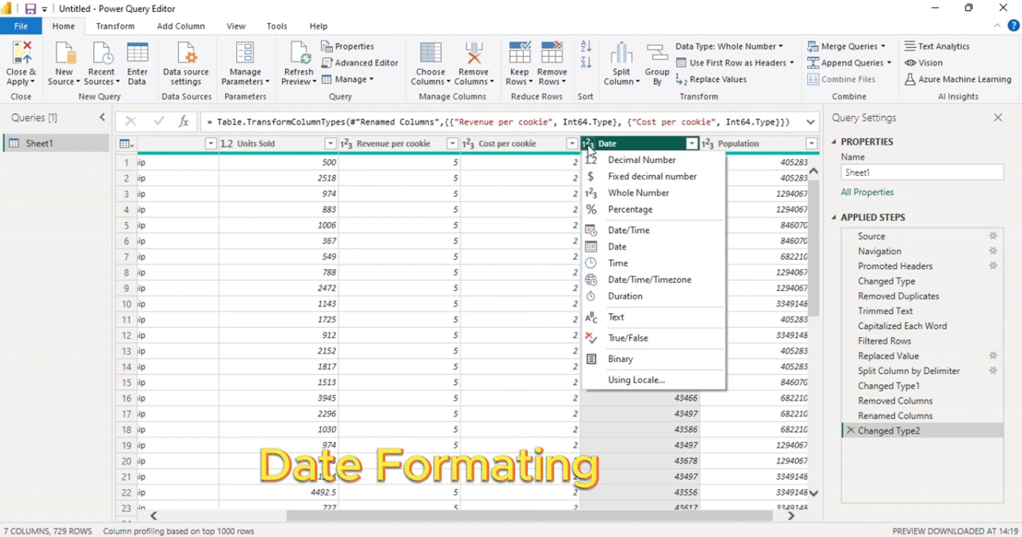
click(613, 245)
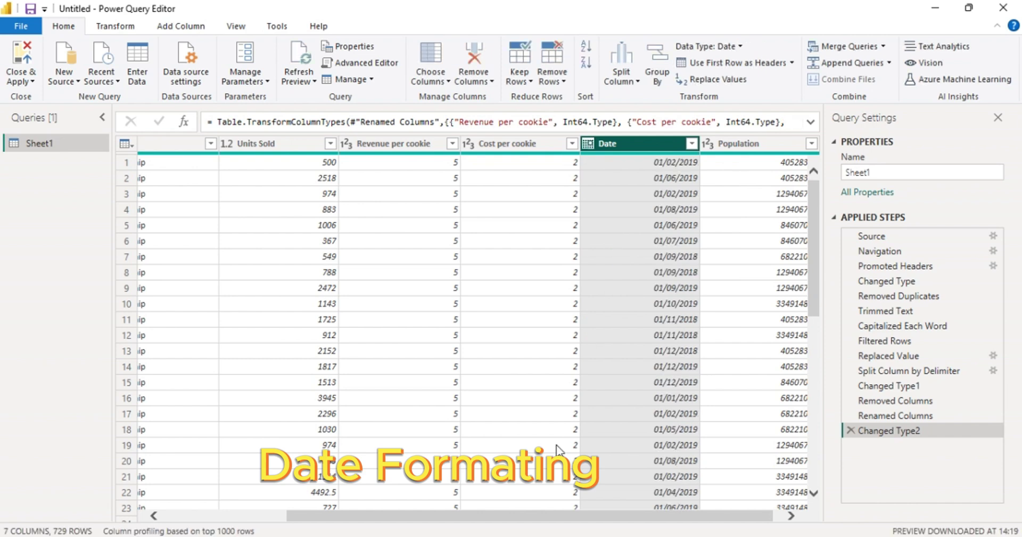
drag(519, 515, 779, 519)
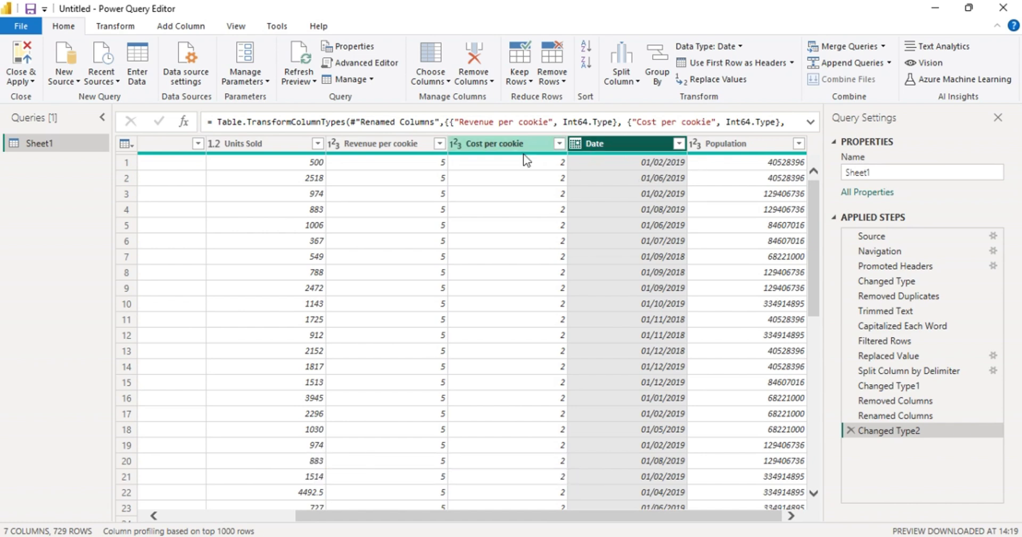
click(519, 193)
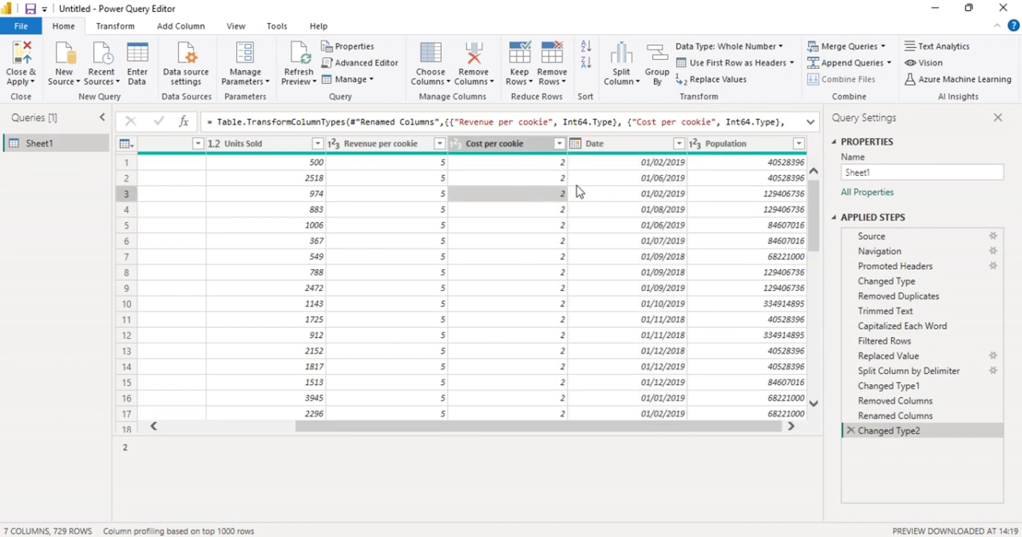
click(602, 144)
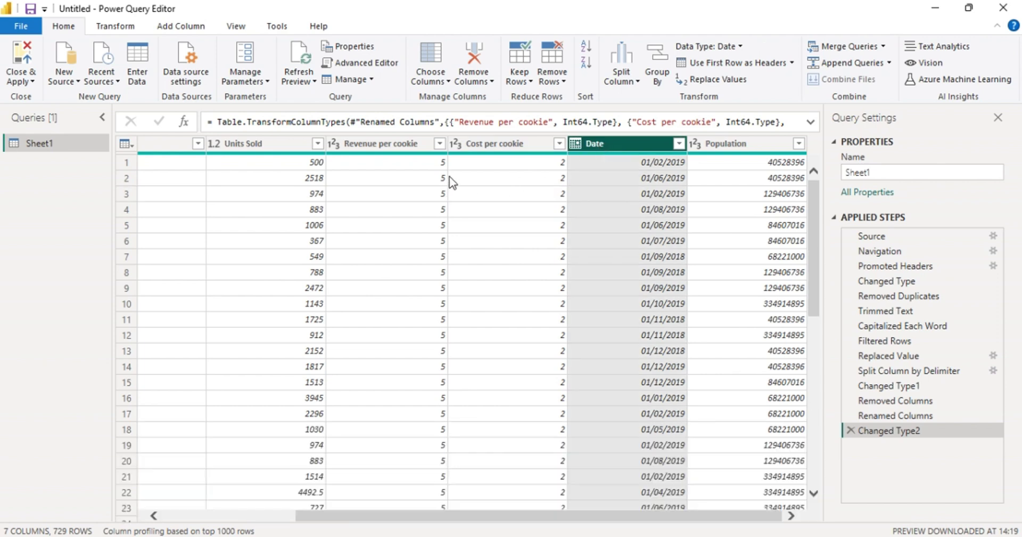
drag(434, 515, 363, 525)
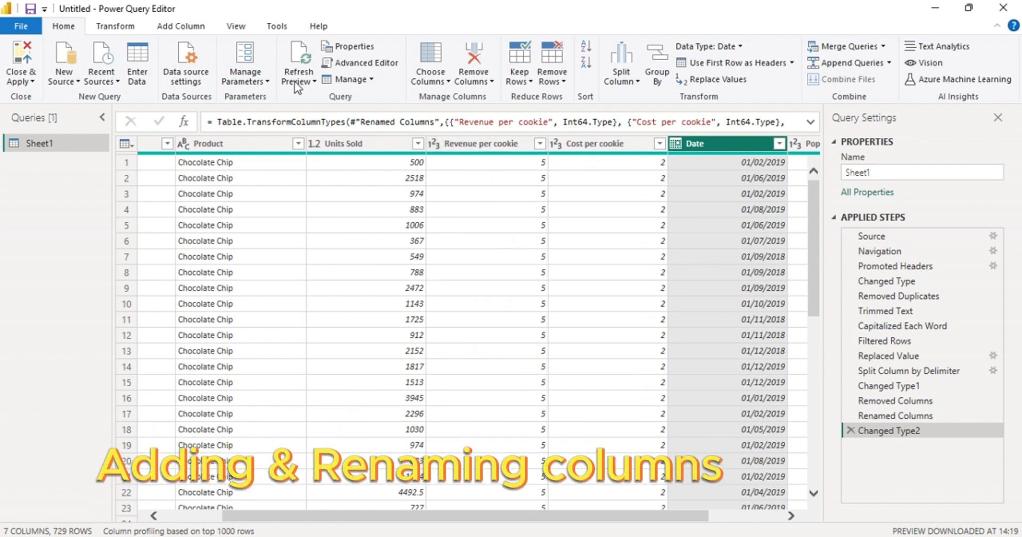
Step: Multiply Revenue per cookie by Units Sold into a new column named Revenue, and move it before Date
click(185, 30)
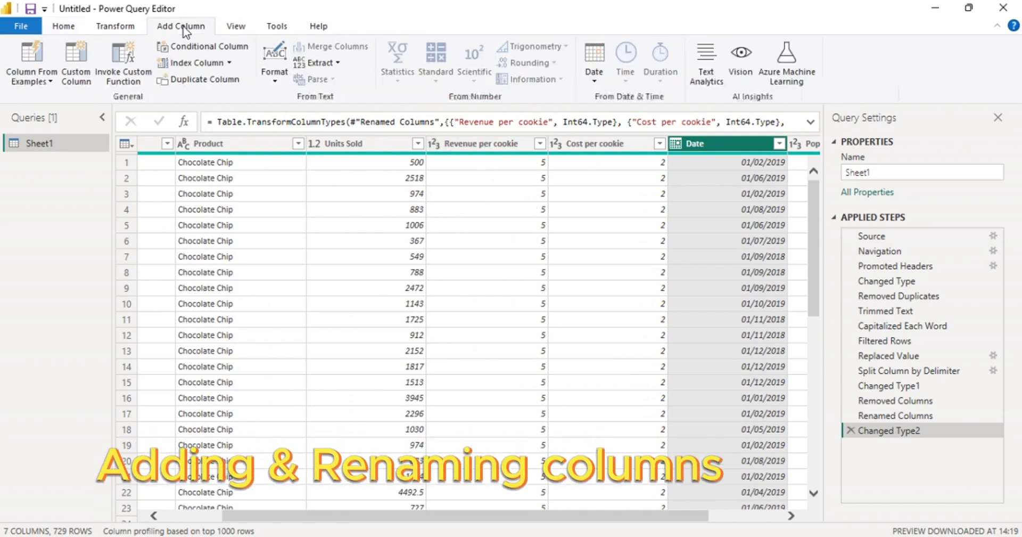
click(477, 150)
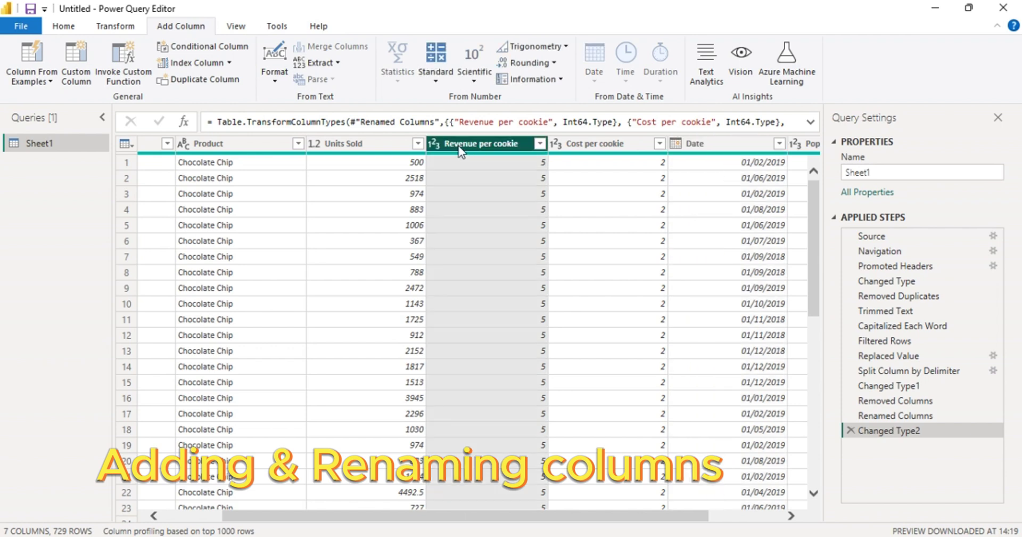
ctrl+click(366, 145)
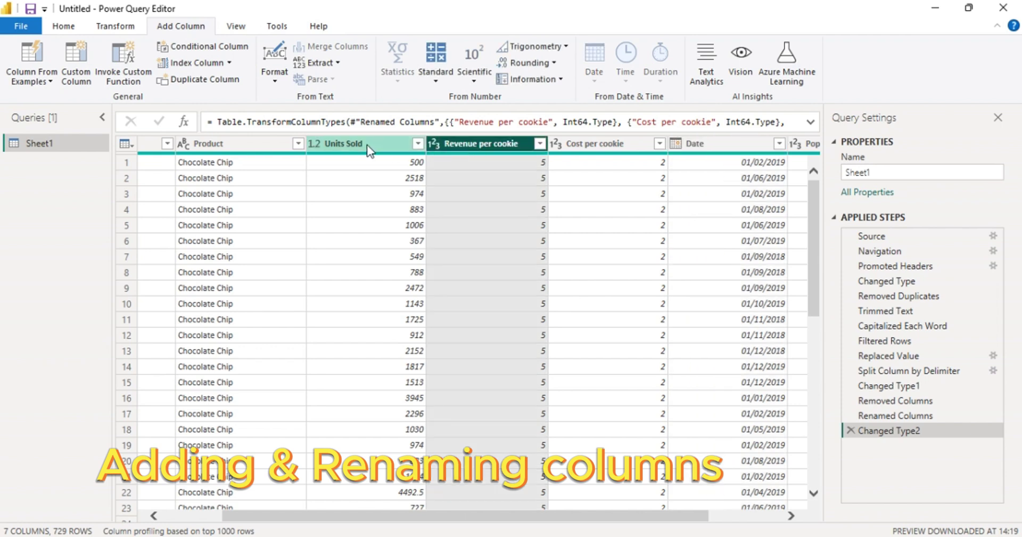
click(439, 81)
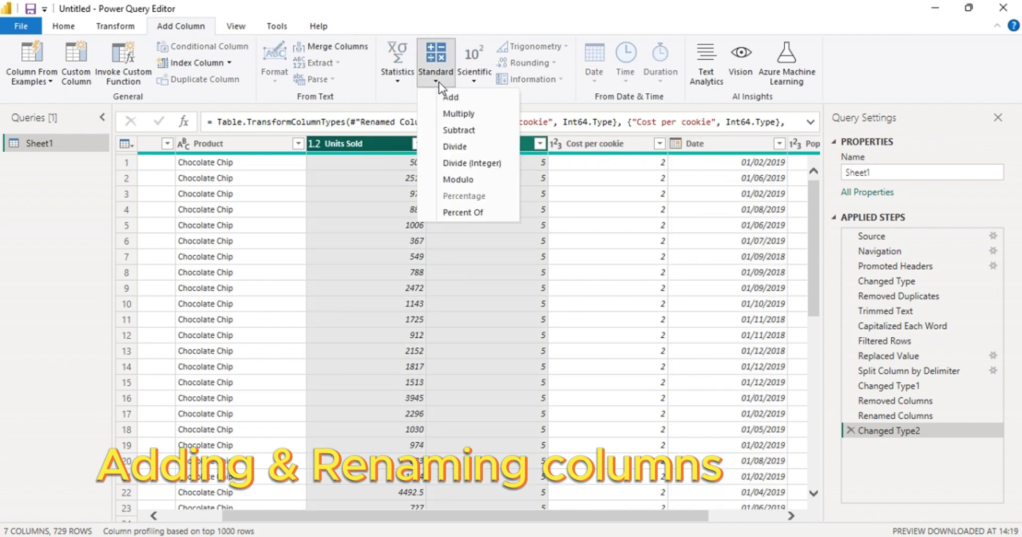
click(461, 121)
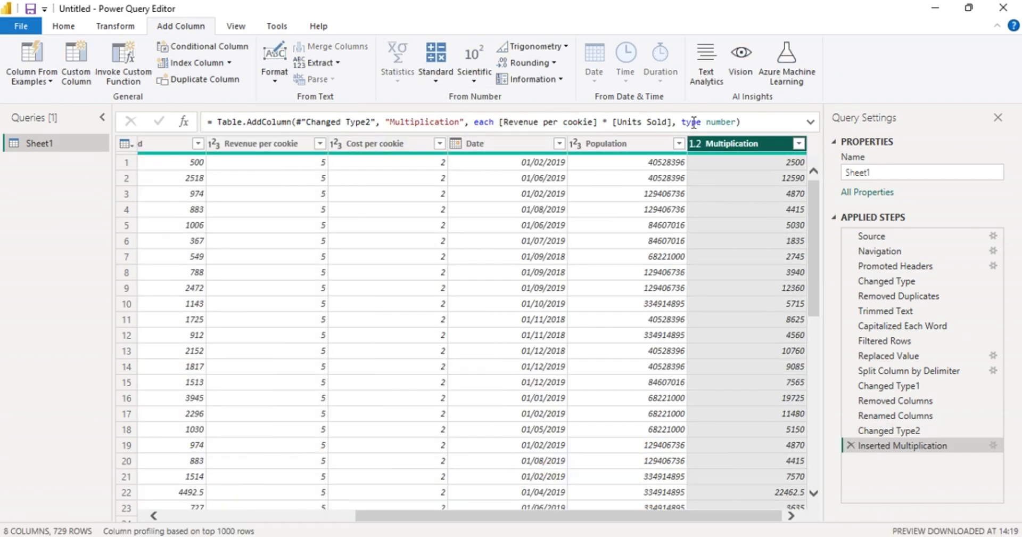
double_click(721, 144)
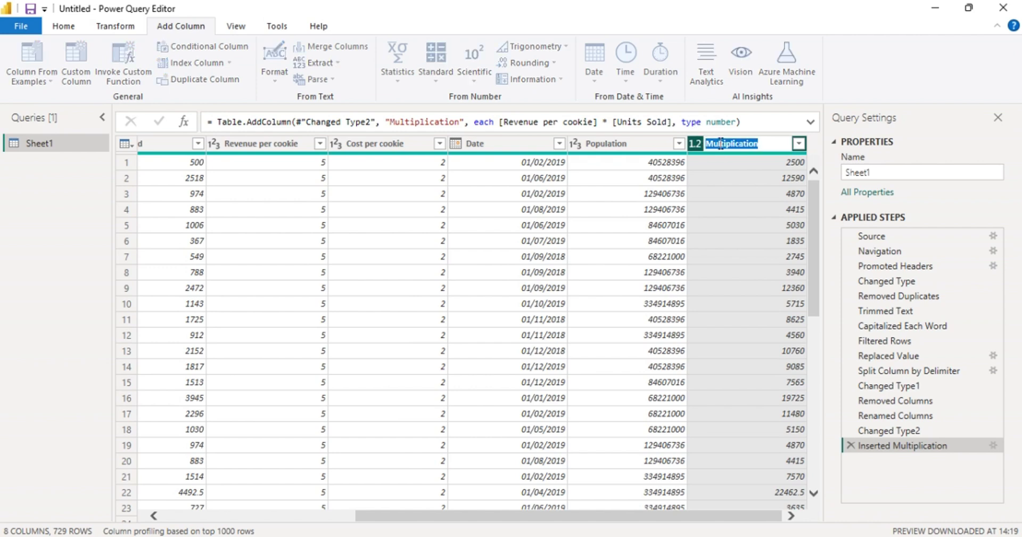
text(Re)
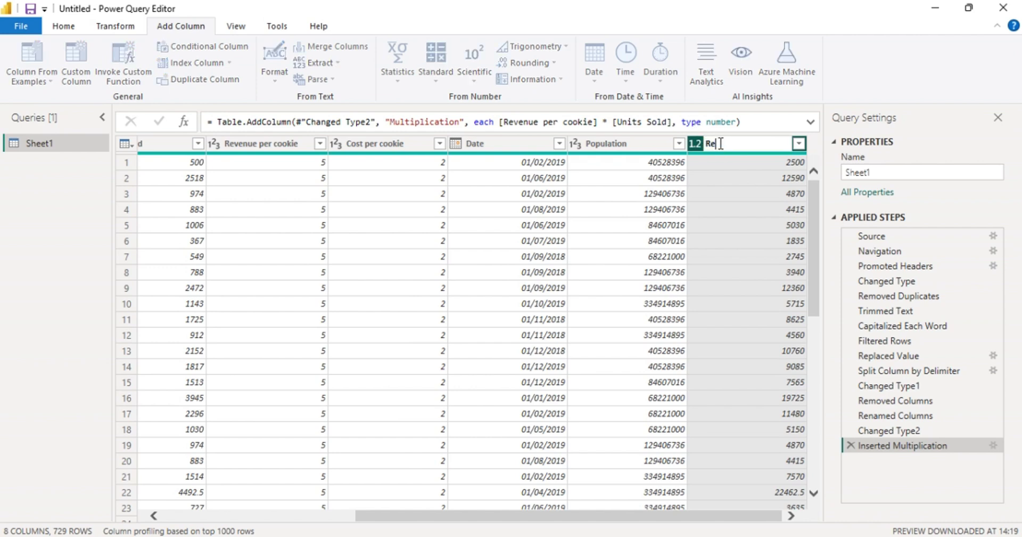
text(venue)
key(Return)
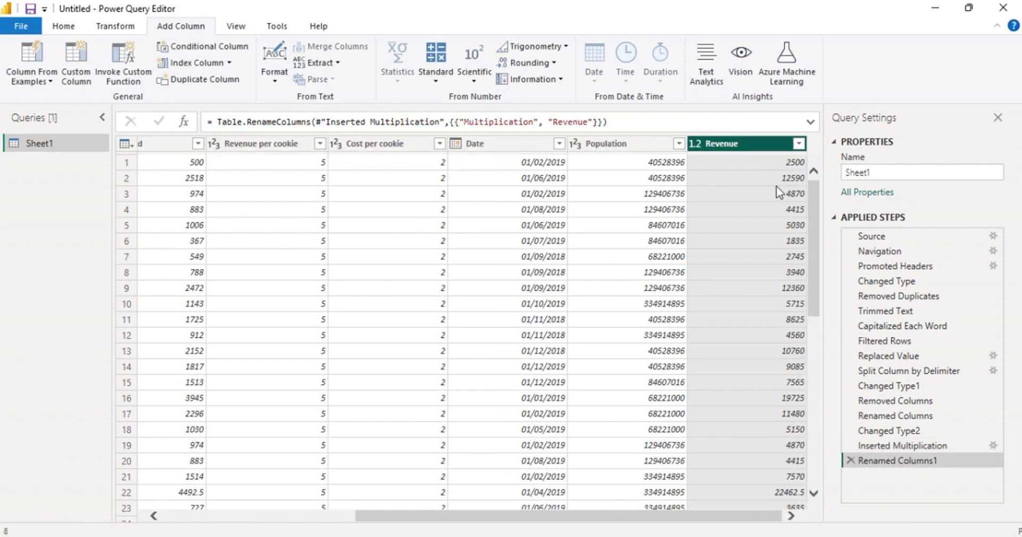
drag(735, 144, 512, 153)
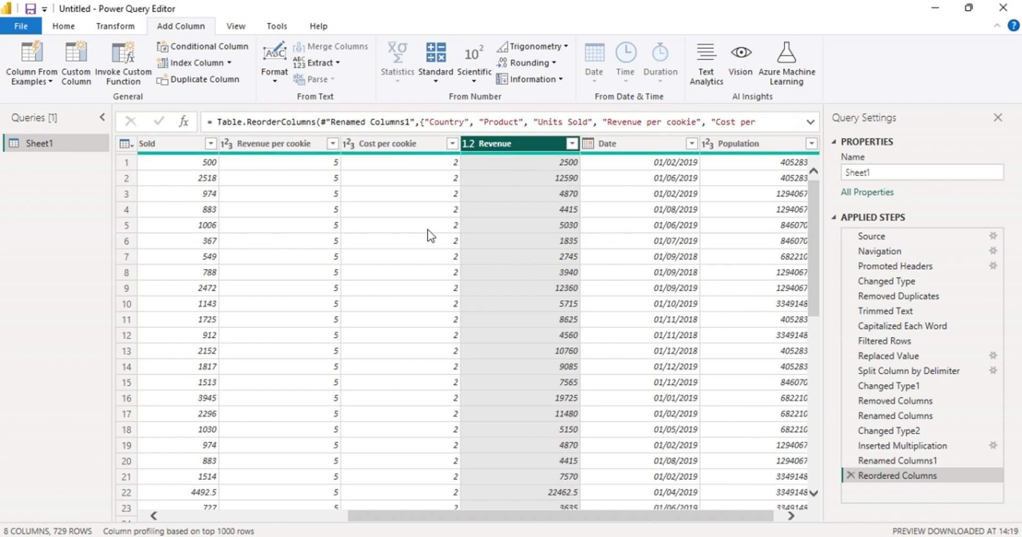
Step: Create a Cost column as Cost per cookie times Units Sold, placed between Revenue and Date
click(383, 143)
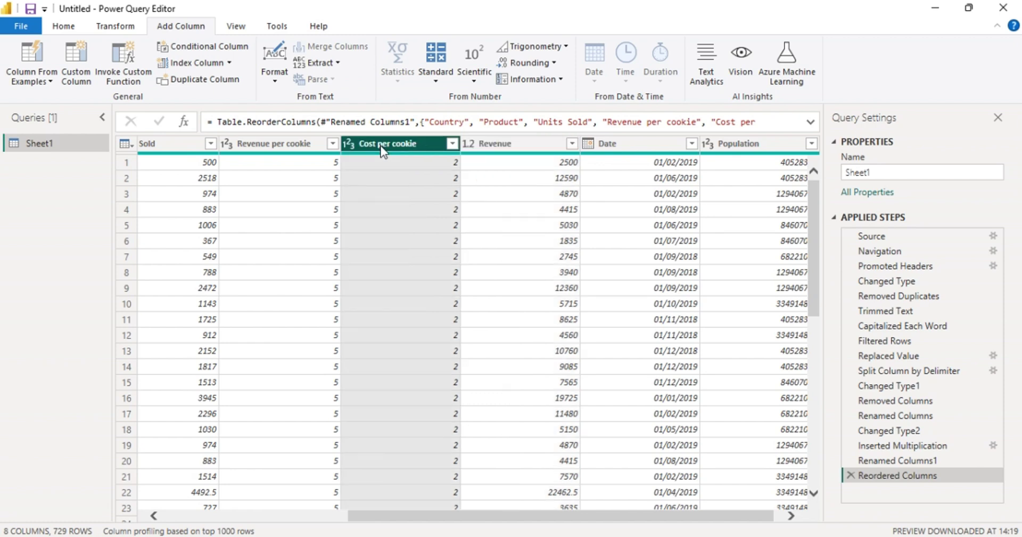
ctrl+click(170, 144)
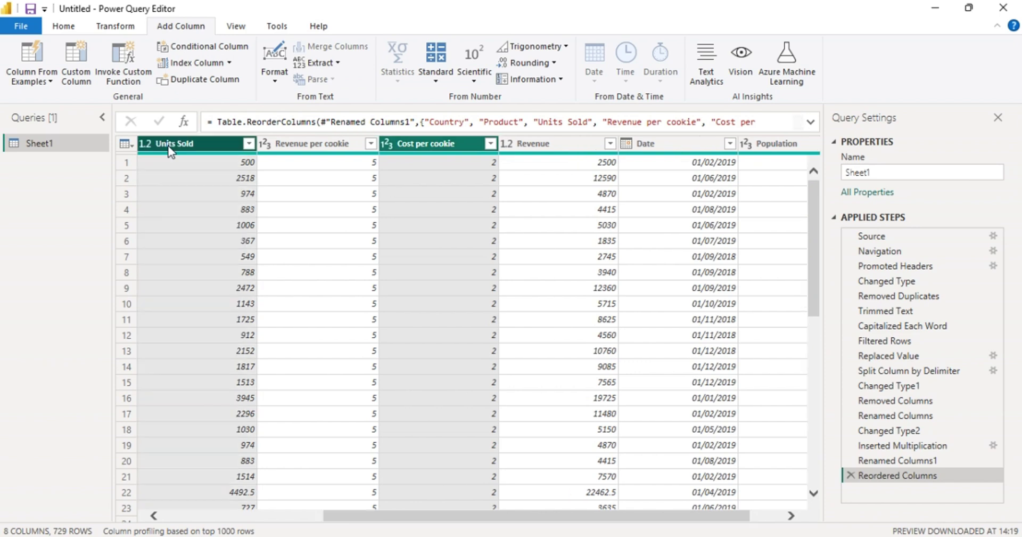
click(436, 81)
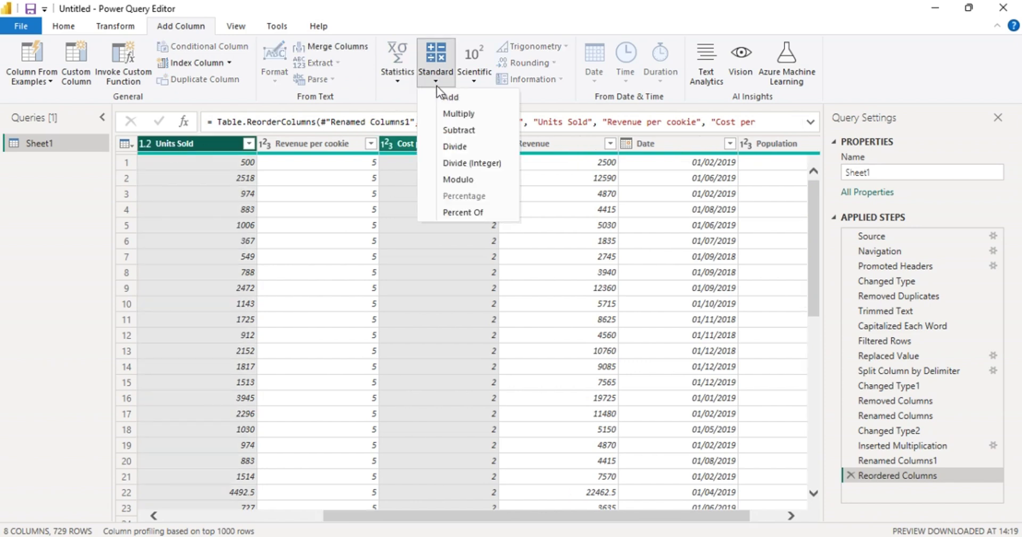
click(464, 114)
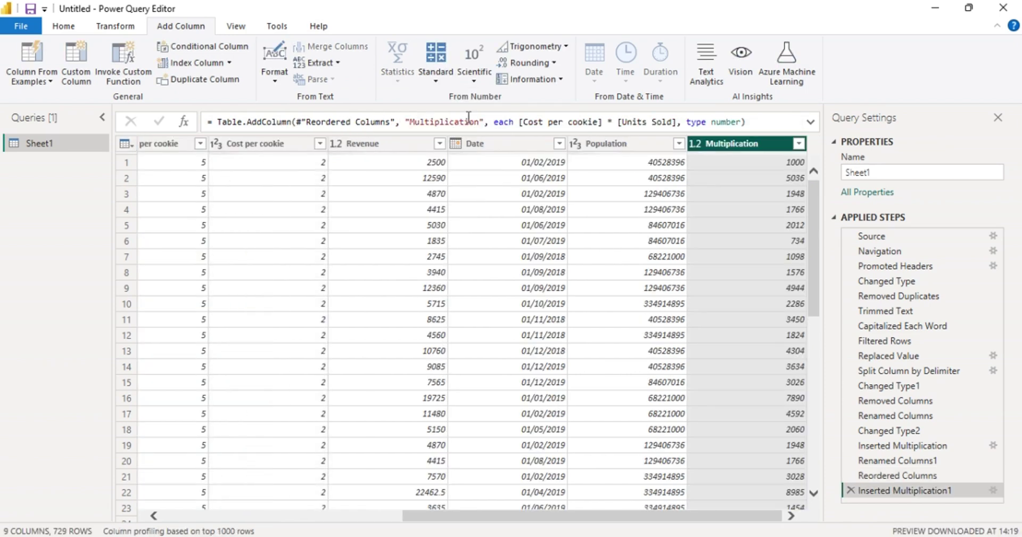
double_click(724, 147)
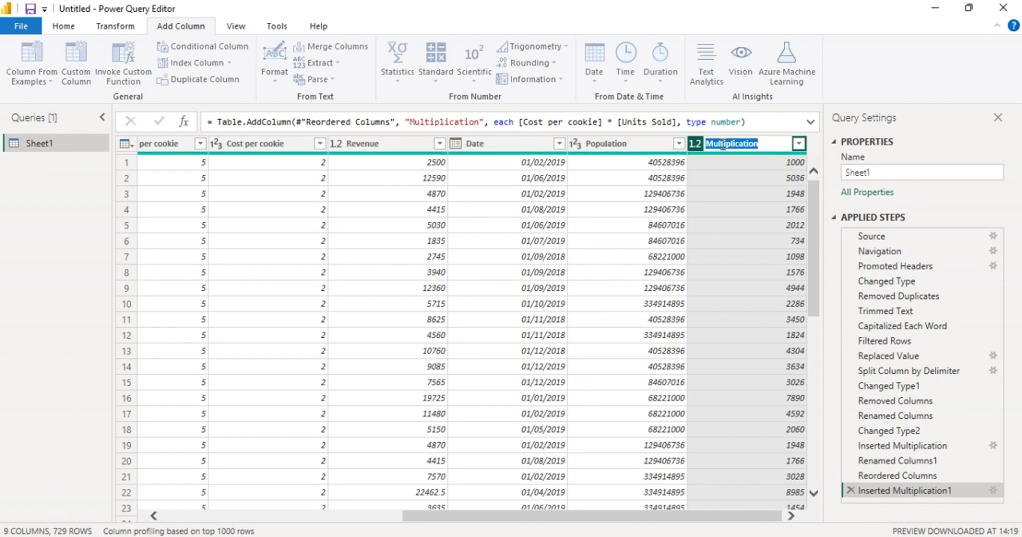
text(c)
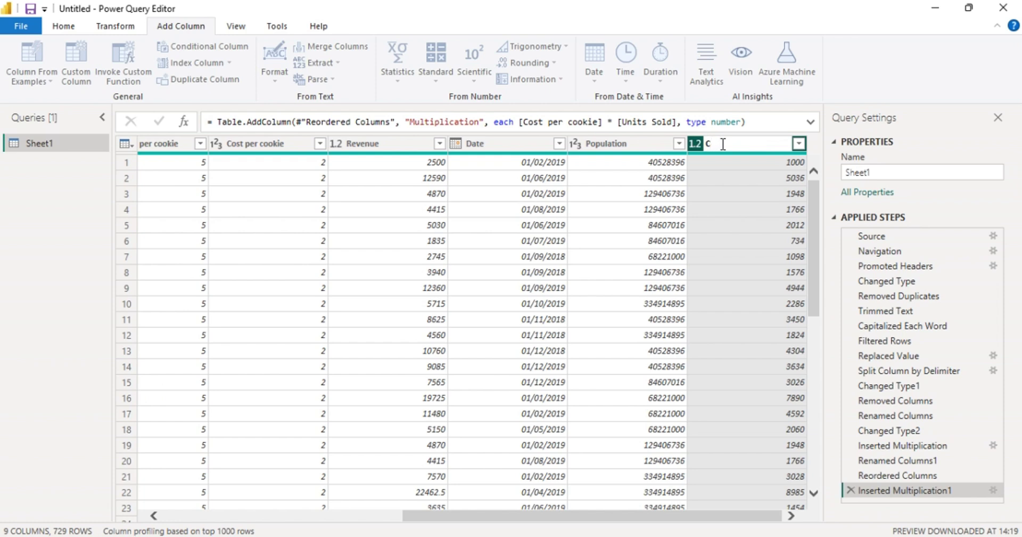
text(ost)
key(Return)
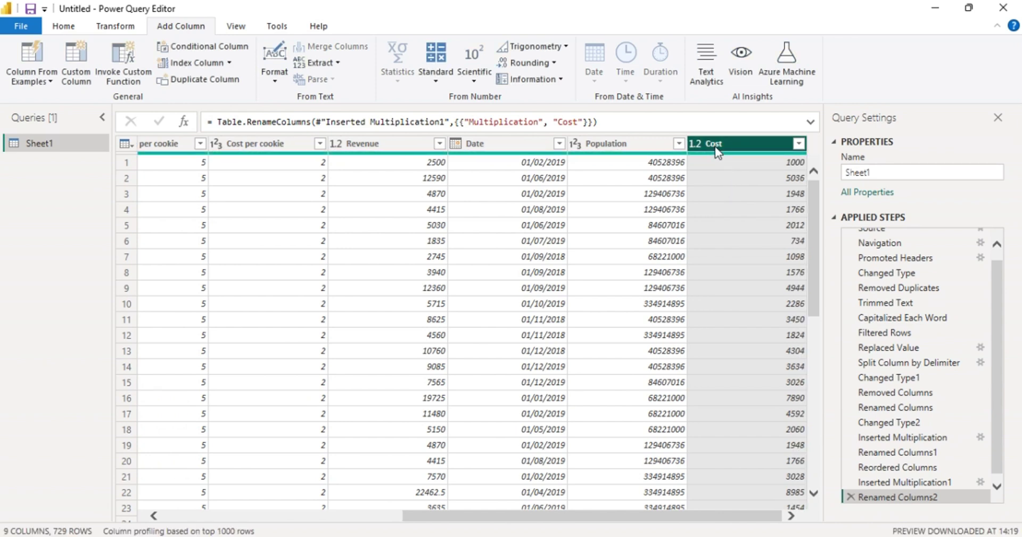
drag(714, 146, 492, 136)
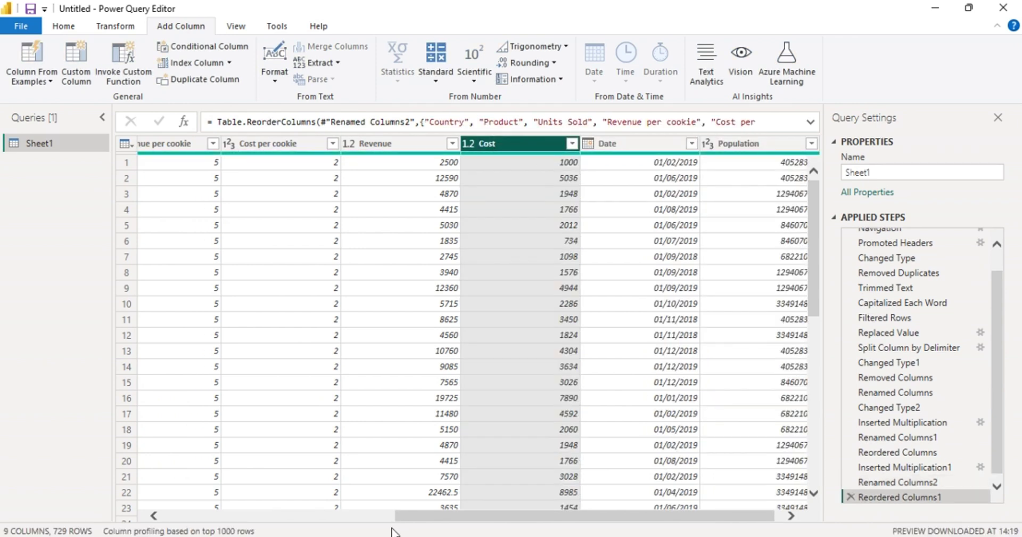
drag(420, 524, 474, 524)
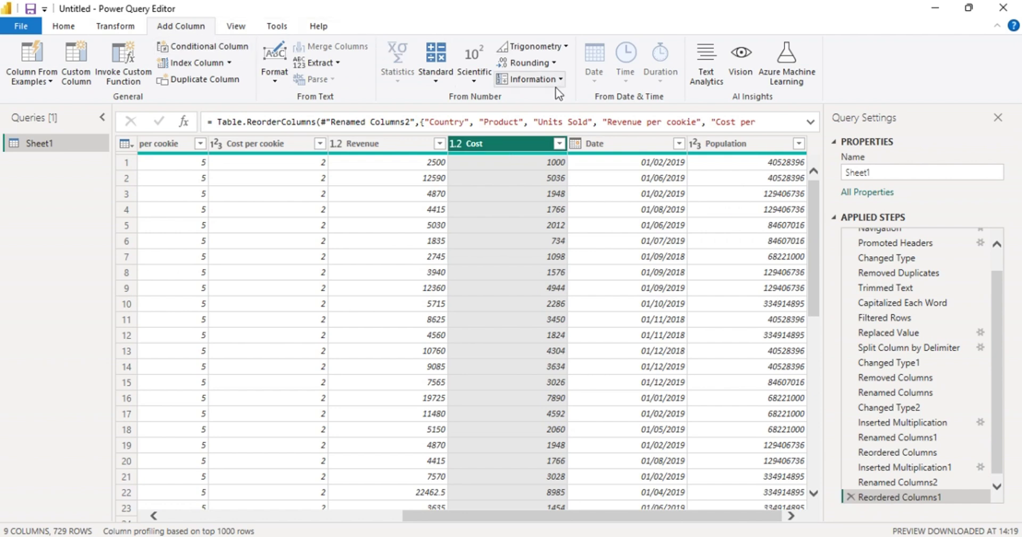
Step: Subtract Cost from Revenue into a new Profit column and move it ahead of Date
click(366, 146)
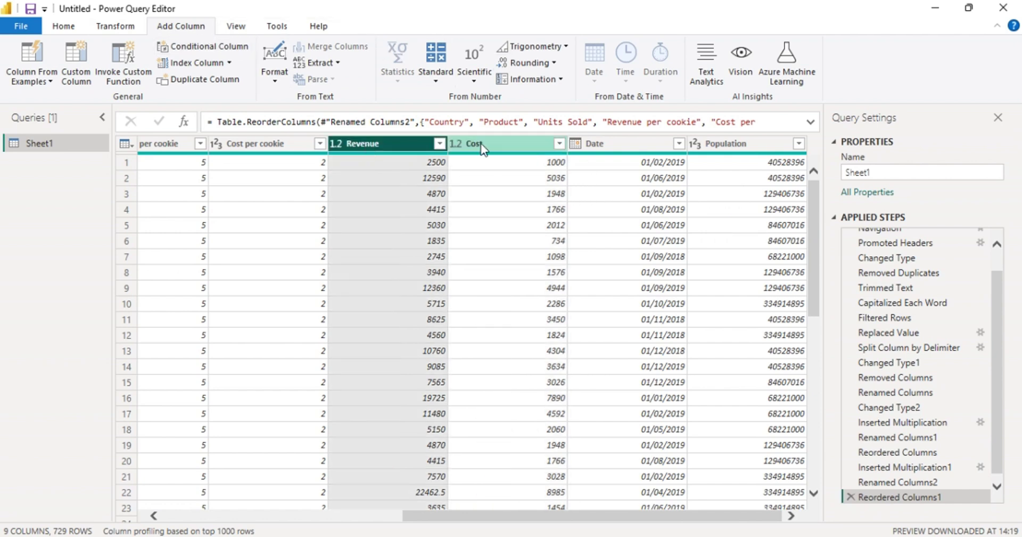
ctrl+click(480, 143)
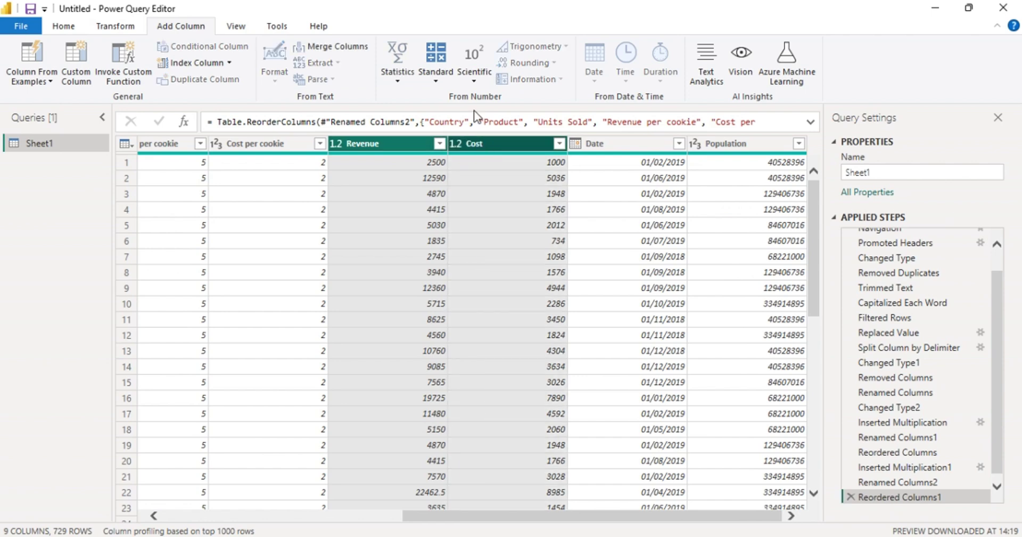
click(436, 80)
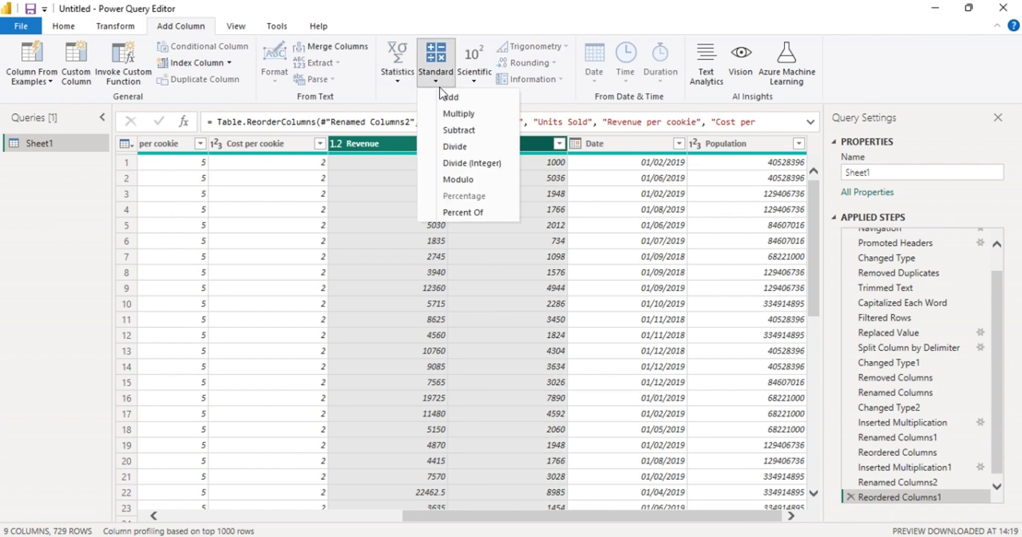
click(463, 131)
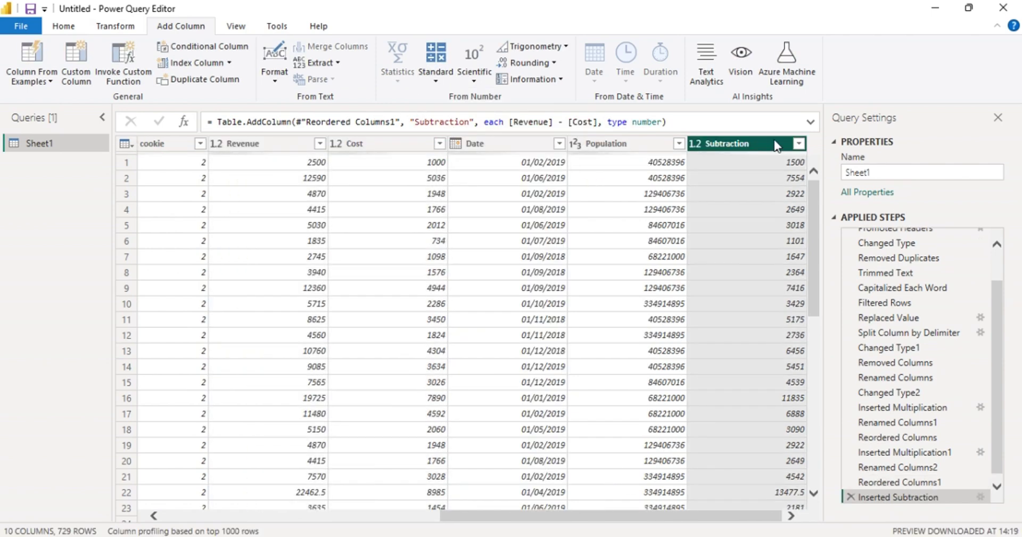
double_click(745, 143)
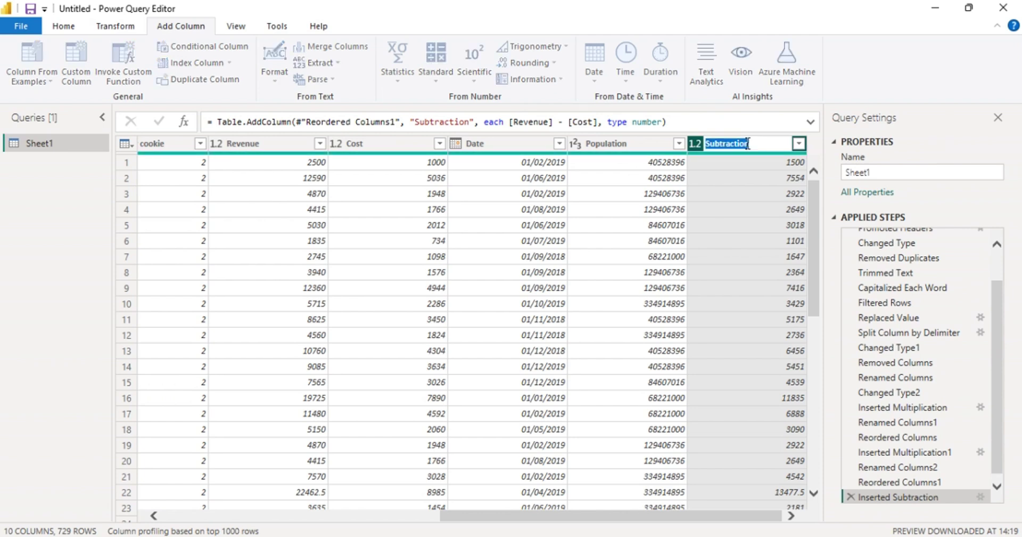
text(Profit)
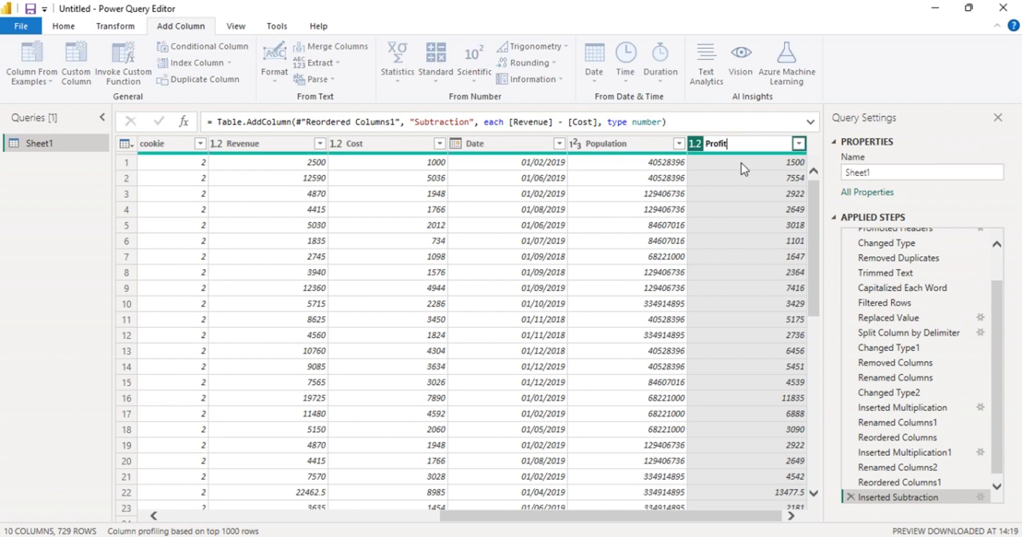
key(Return)
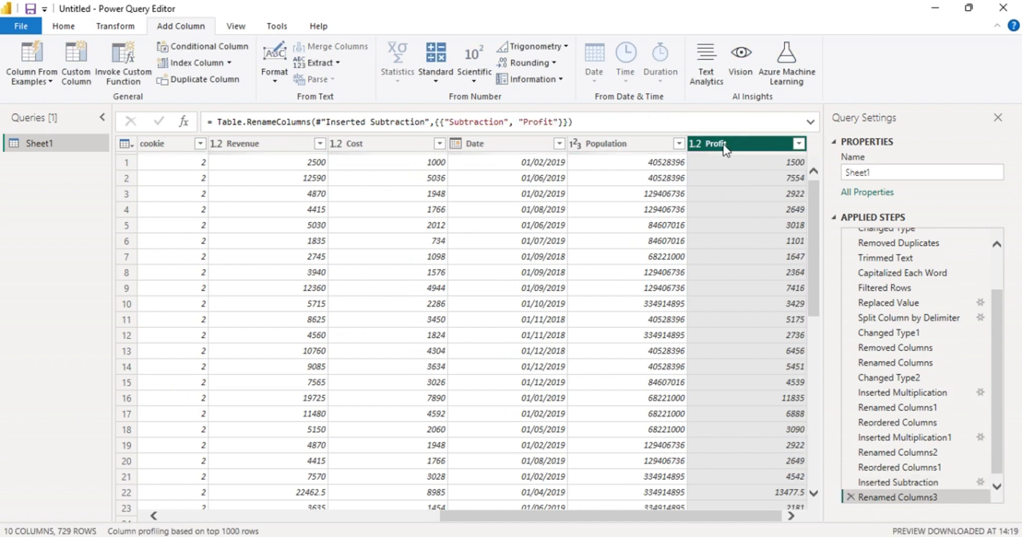
drag(723, 148, 509, 159)
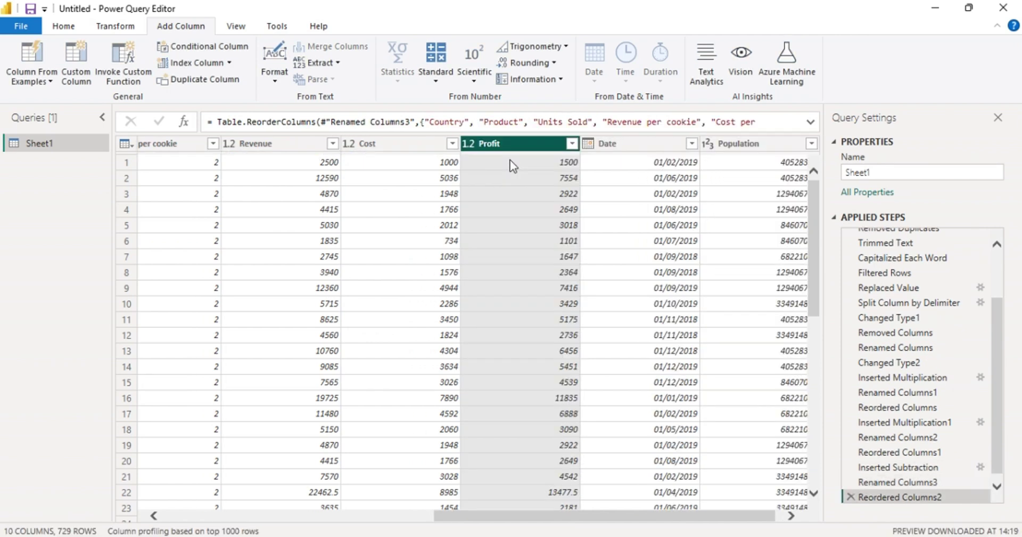
drag(535, 522, 621, 525)
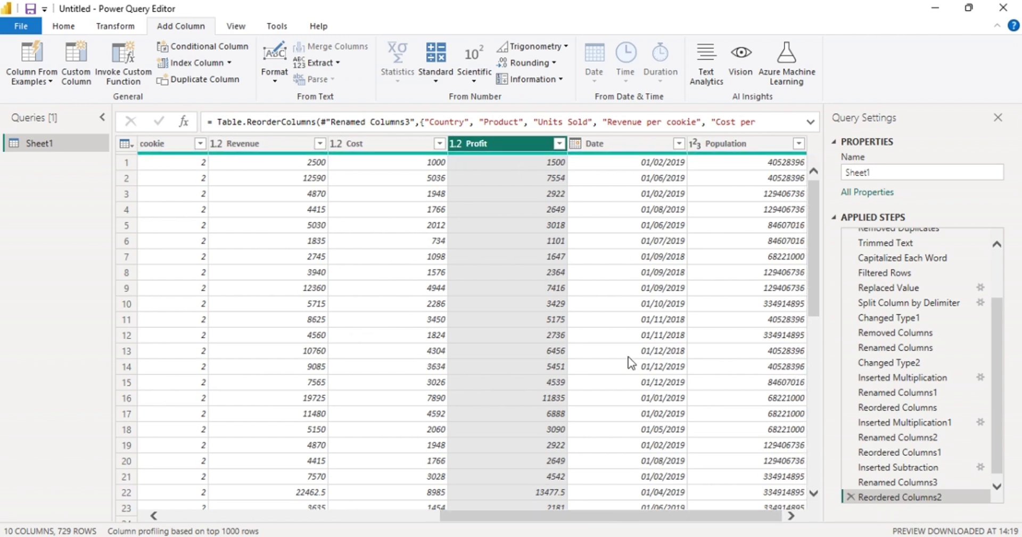
Step: Add a Month Name column from Date and place it right after Date
click(605, 148)
click(599, 79)
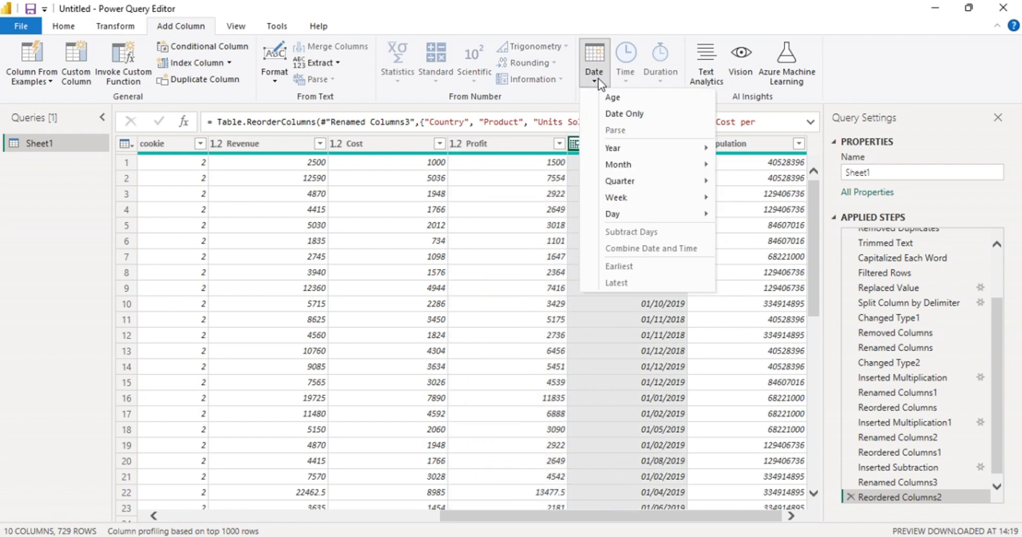
mouse_move(650, 165)
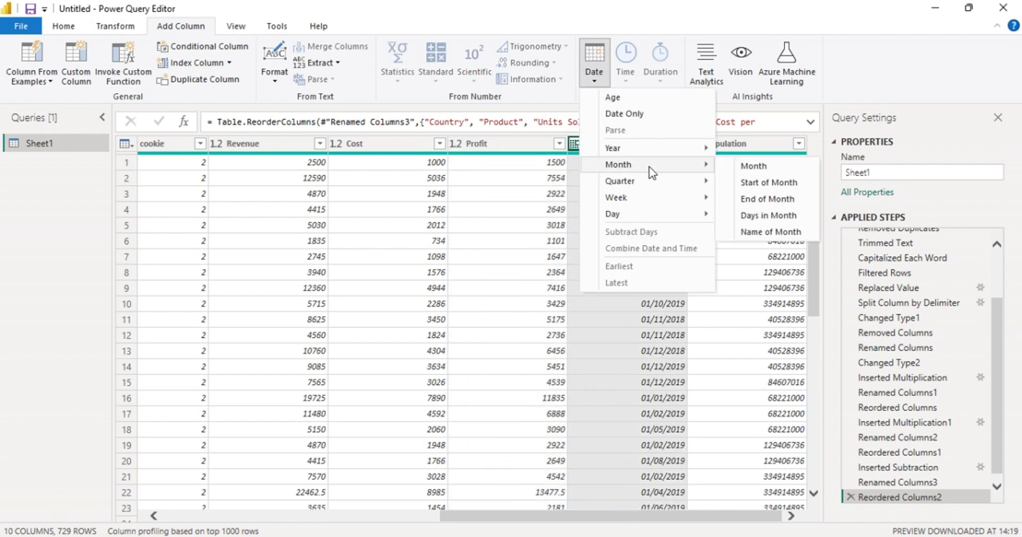
click(775, 228)
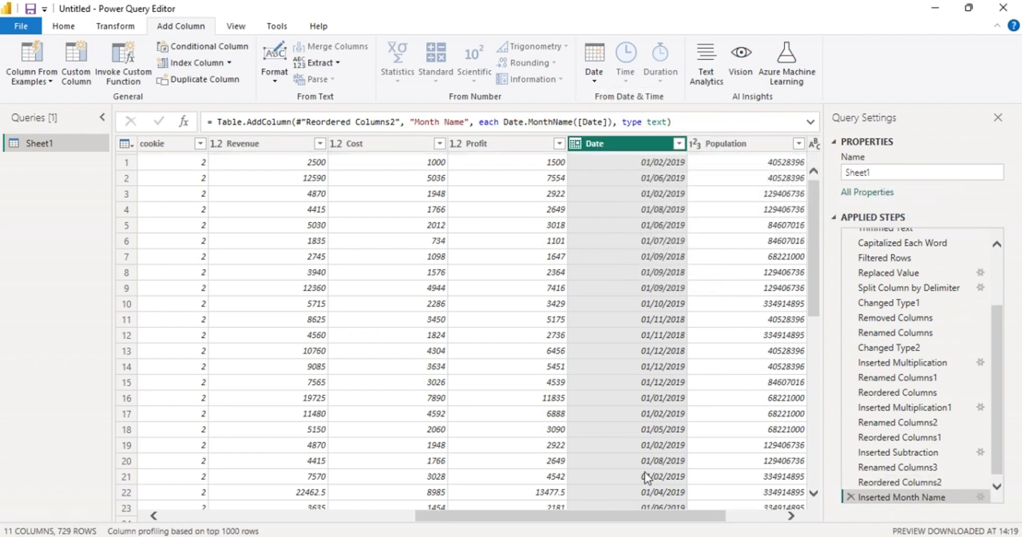
drag(620, 517, 737, 521)
click(731, 145)
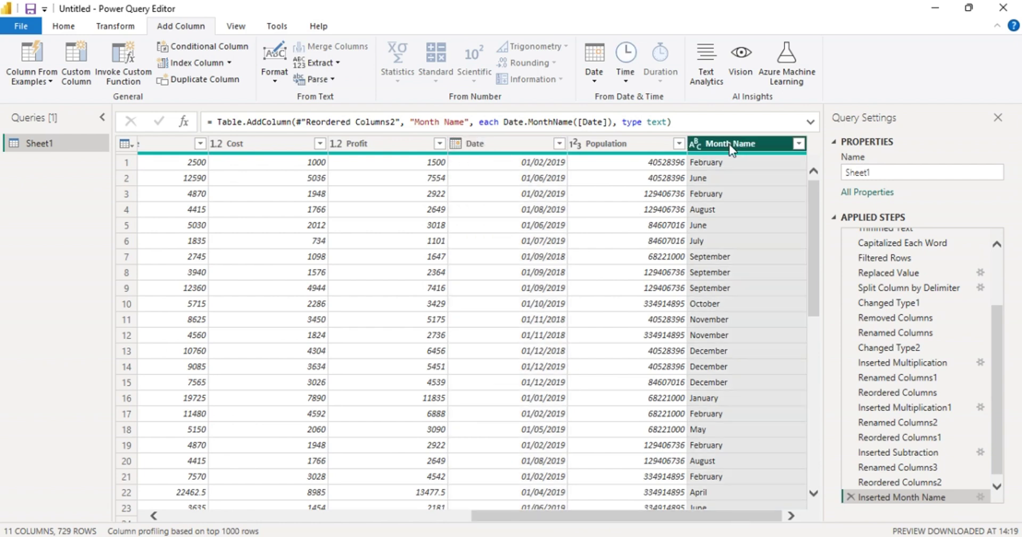
drag(730, 149, 605, 151)
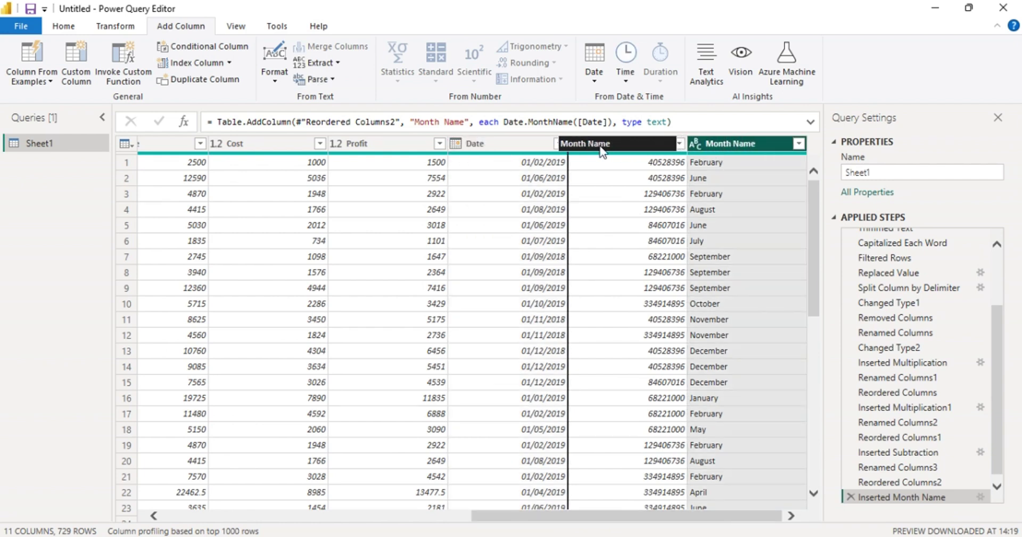
drag(602, 151, 600, 149)
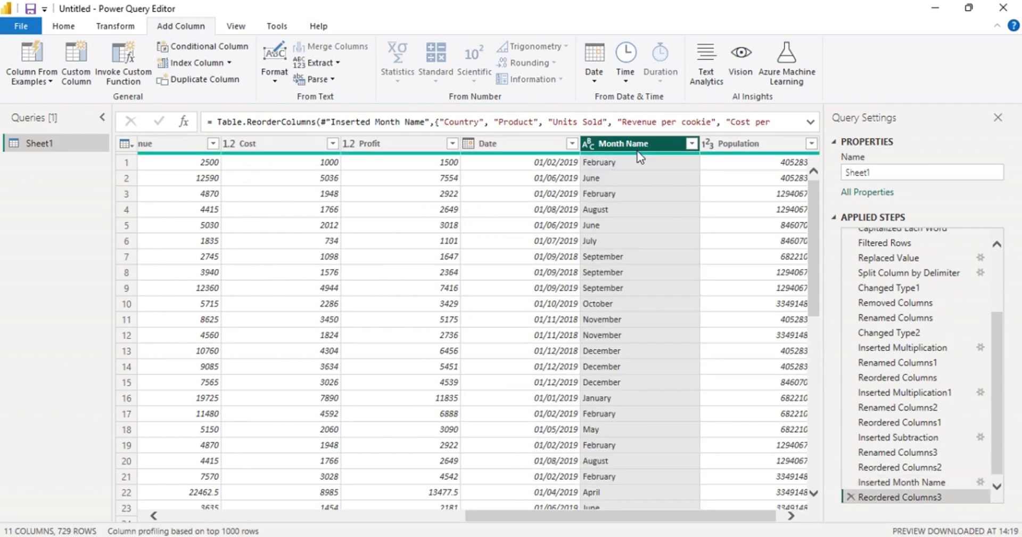
Step: Add a Year column from Date and place it right after Month Name
click(487, 143)
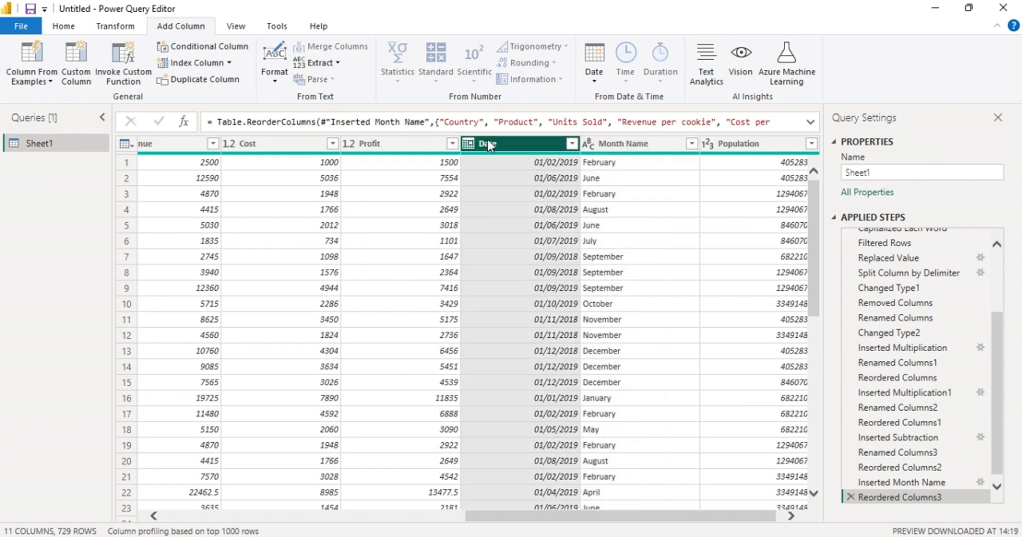
click(595, 82)
mouse_move(619, 156)
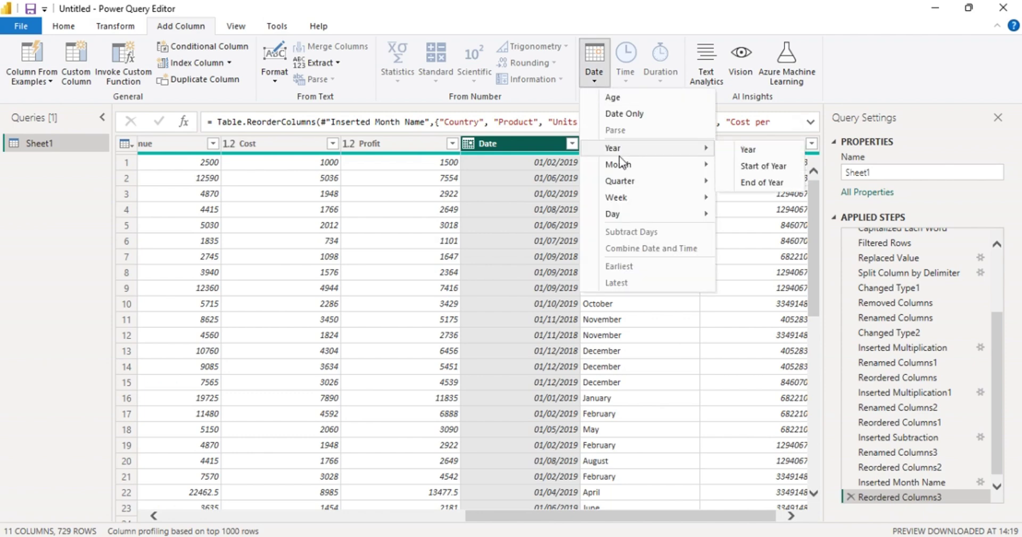
click(745, 151)
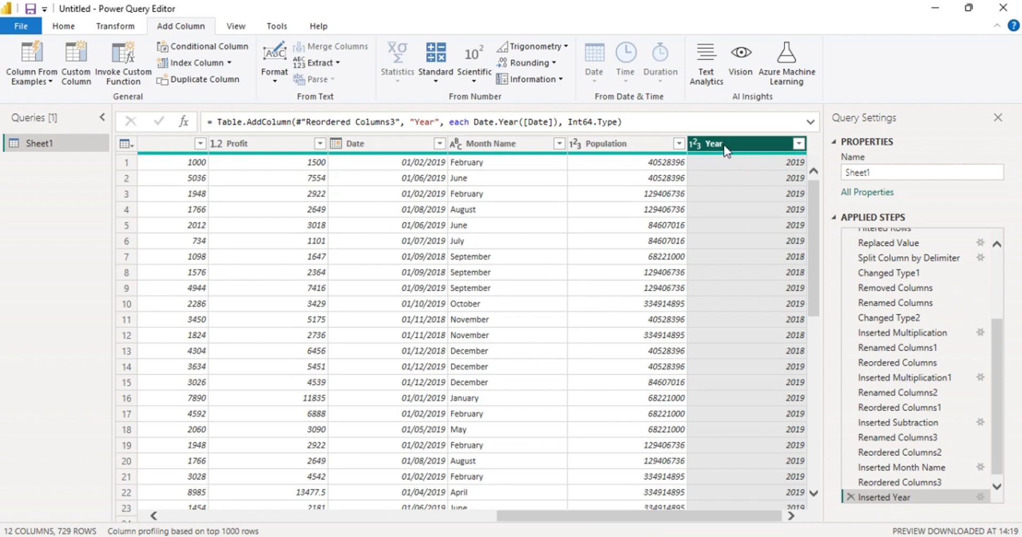
drag(725, 150, 612, 151)
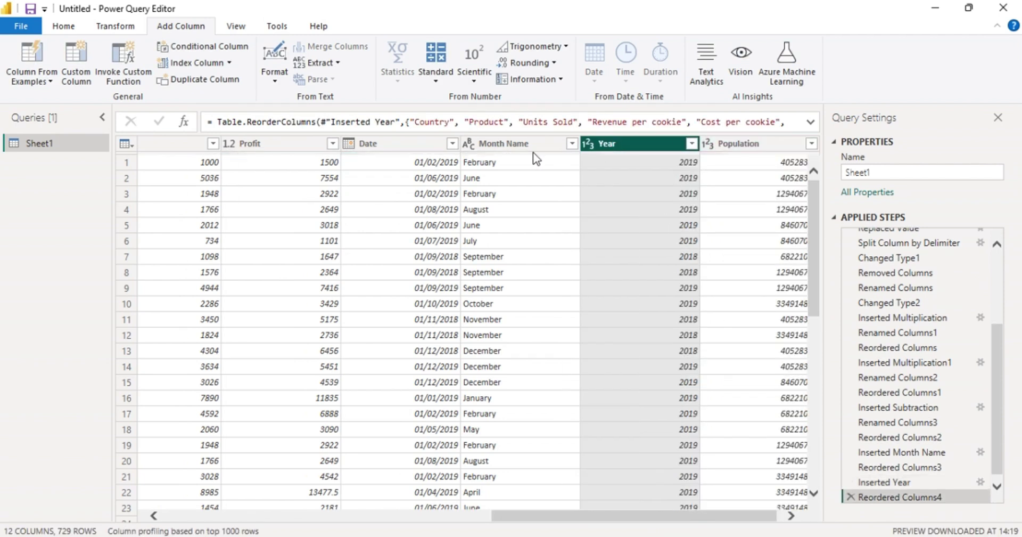
Step: Compute Profit as a percent of Revenue in a new column renamed GP margin
click(271, 144)
drag(515, 513, 435, 524)
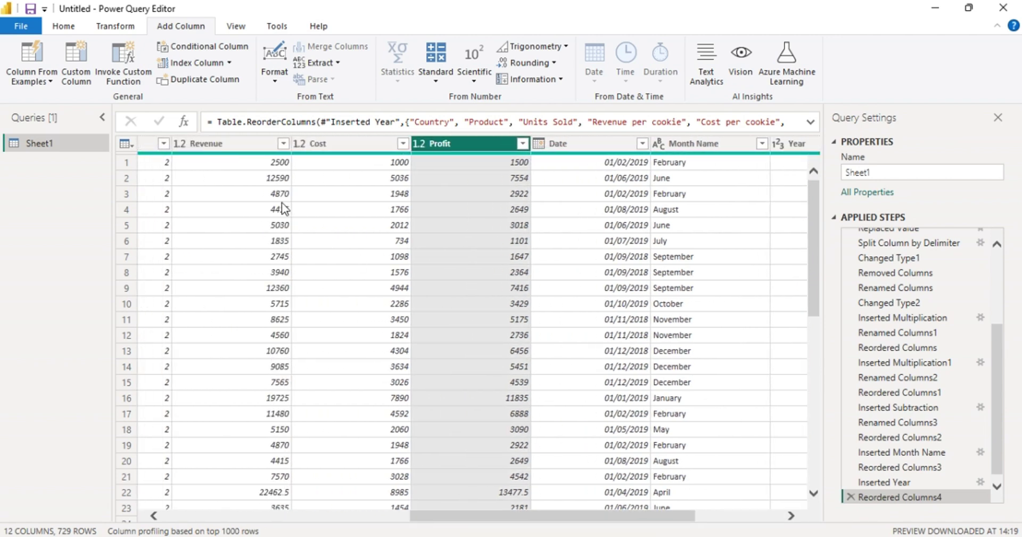
ctrl+click(208, 150)
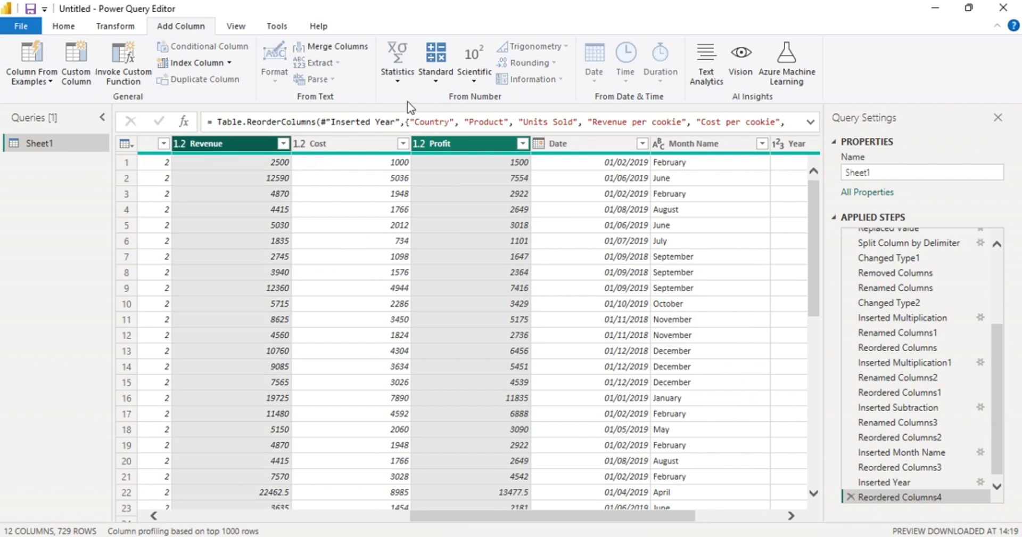
click(437, 80)
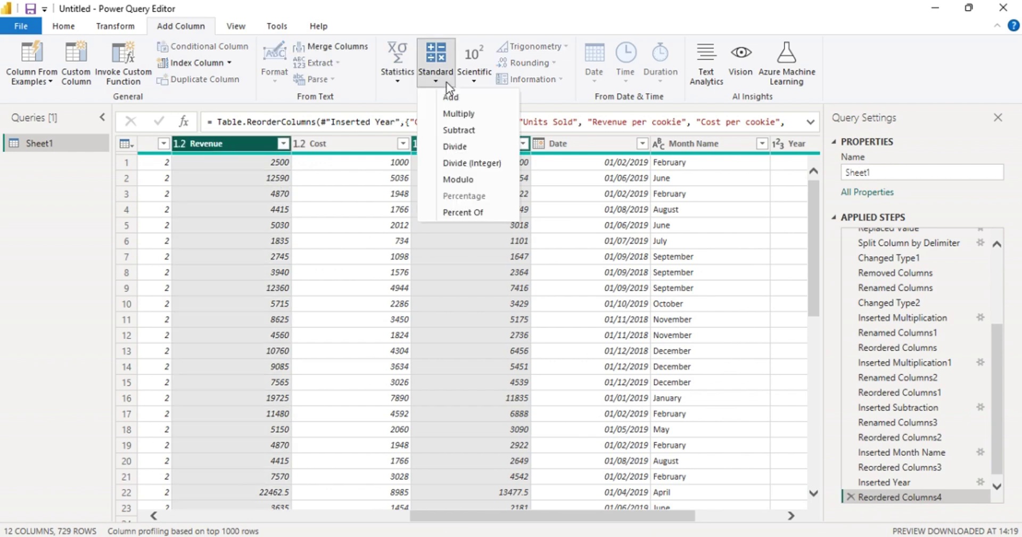
click(477, 213)
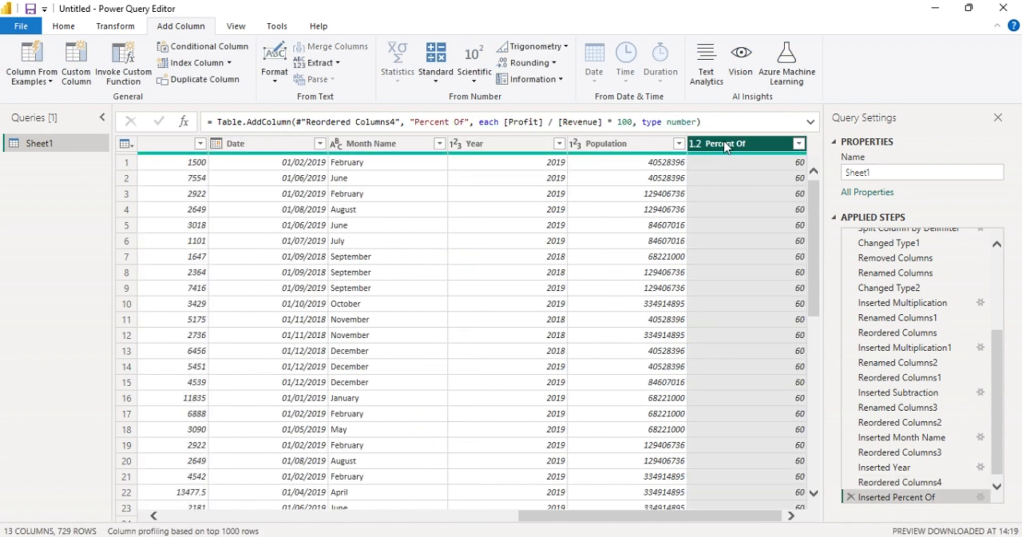
double_click(725, 141)
text(GP margin)
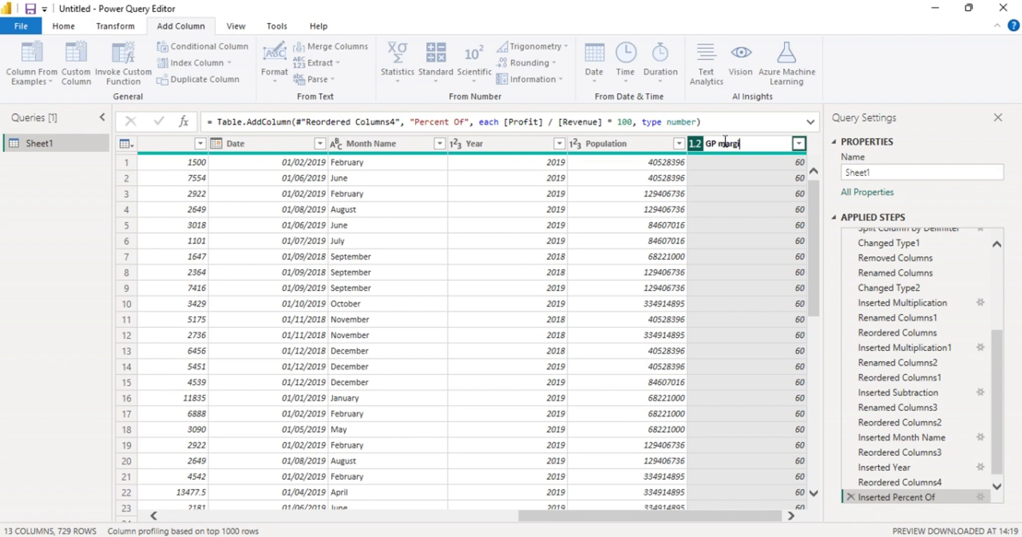
click(660, 336)
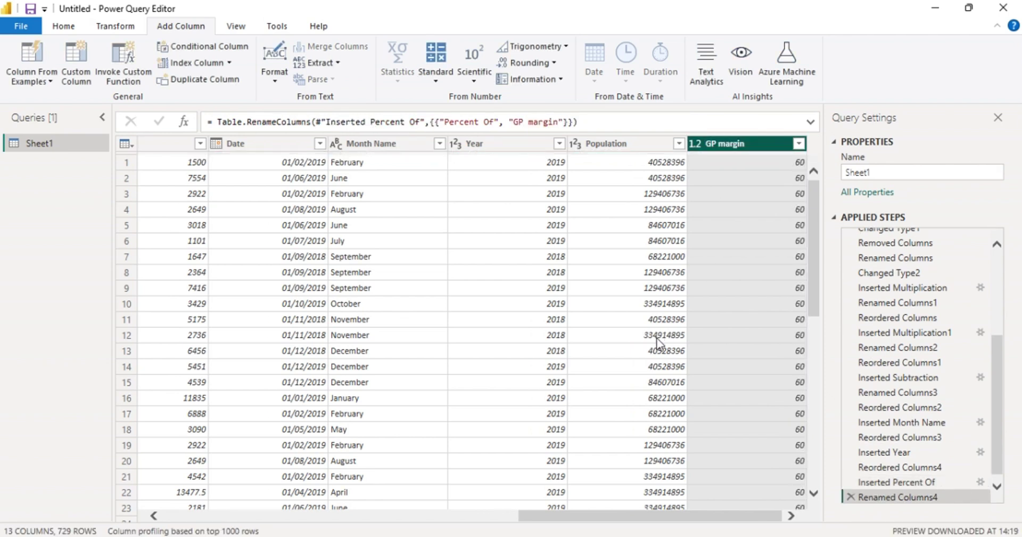
drag(659, 524, 270, 530)
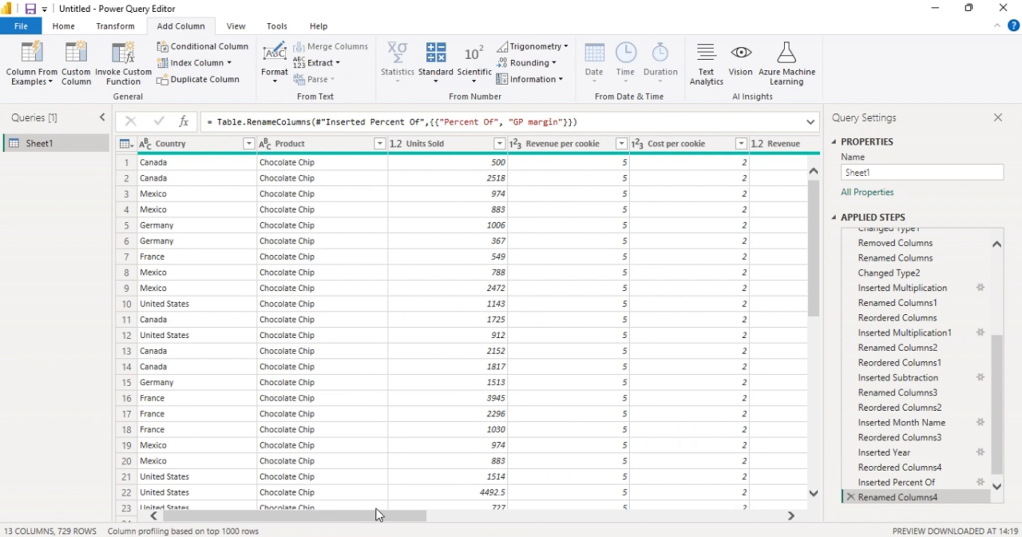
drag(381, 519, 414, 530)
Step: Close & Apply the query, then view the loaded Sheet1 table with all 13 columns
click(61, 28)
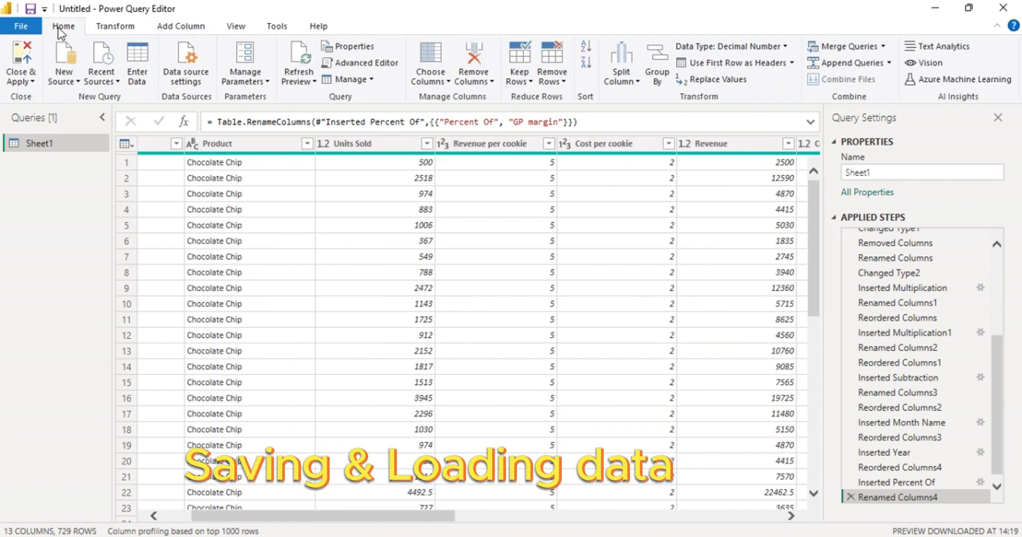
click(21, 56)
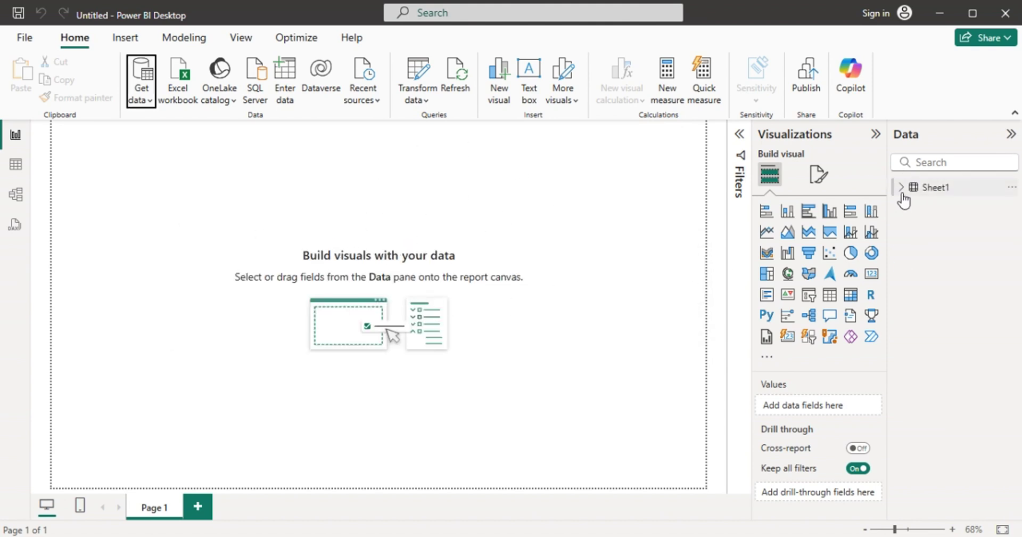
click(901, 187)
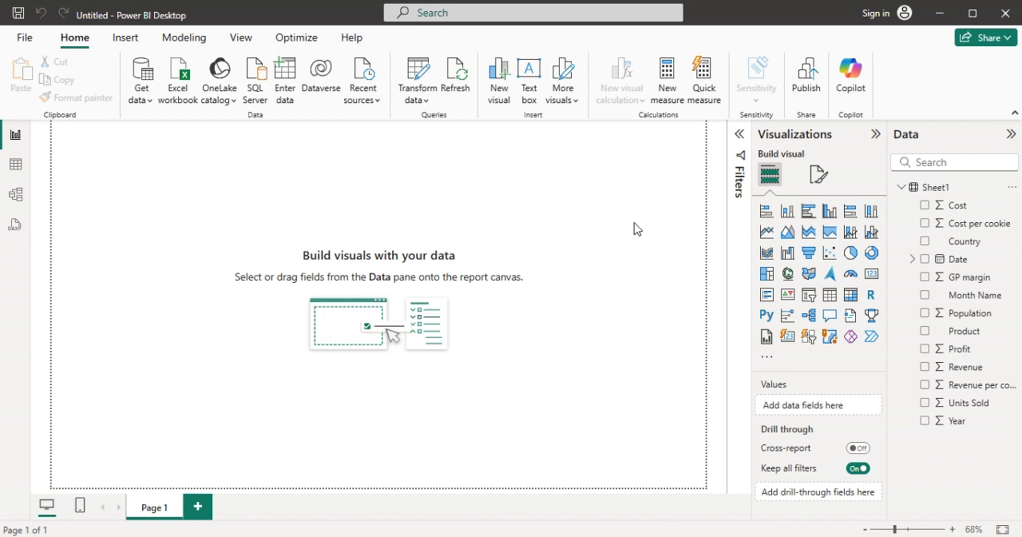
click(16, 165)
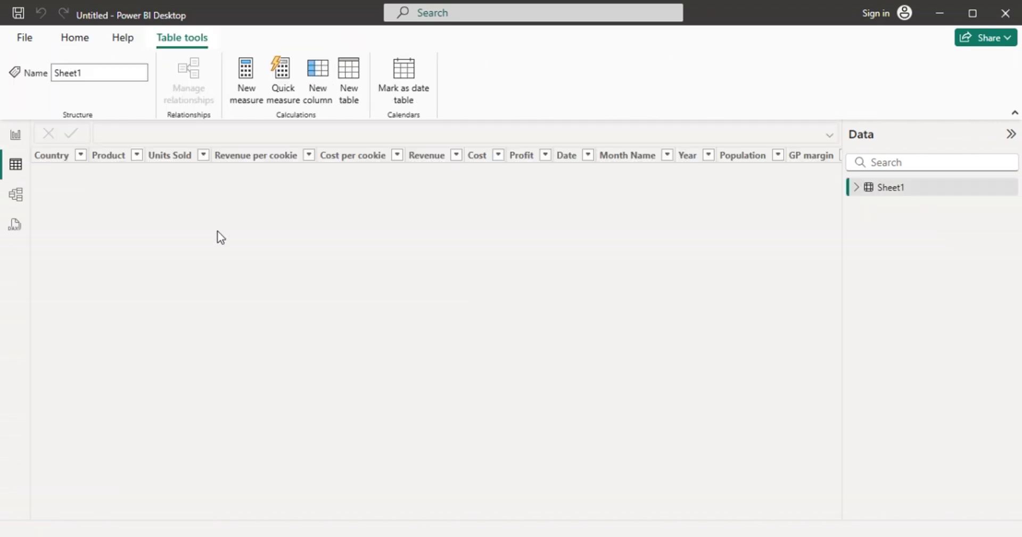